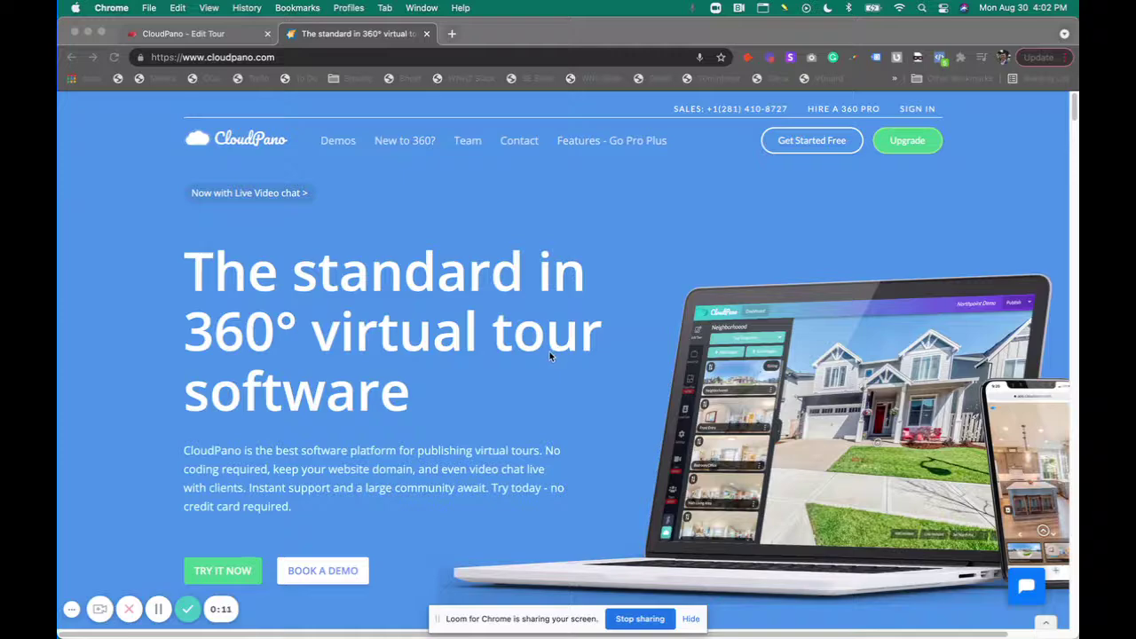
scroll(550, 352, down, 10)
scroll(549, 350, down, 8)
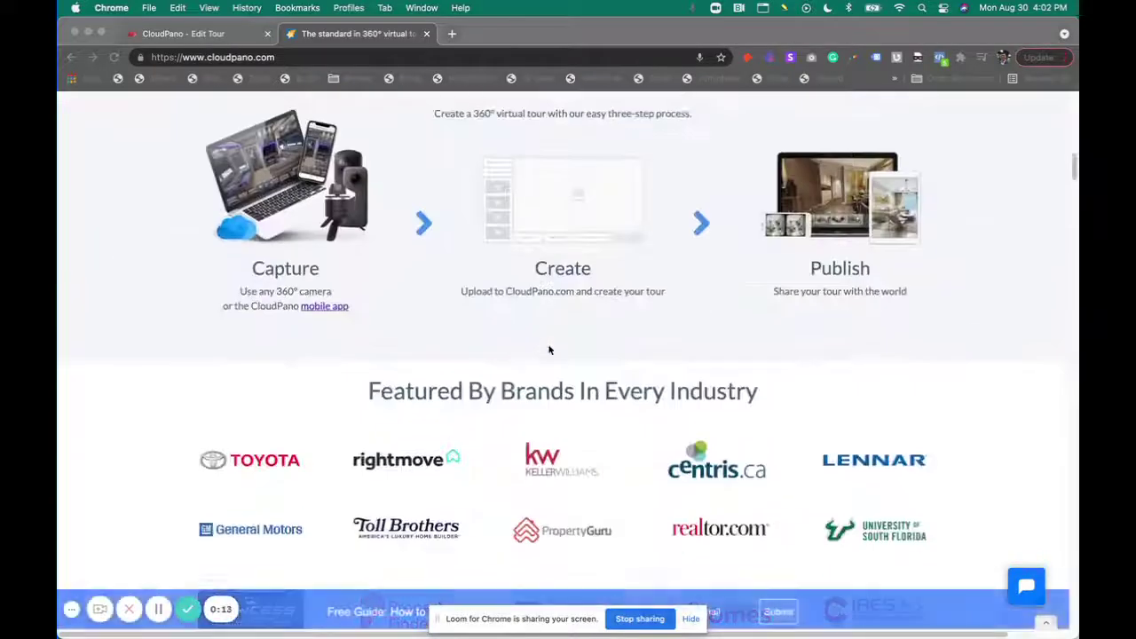
scroll(549, 351, up, 18)
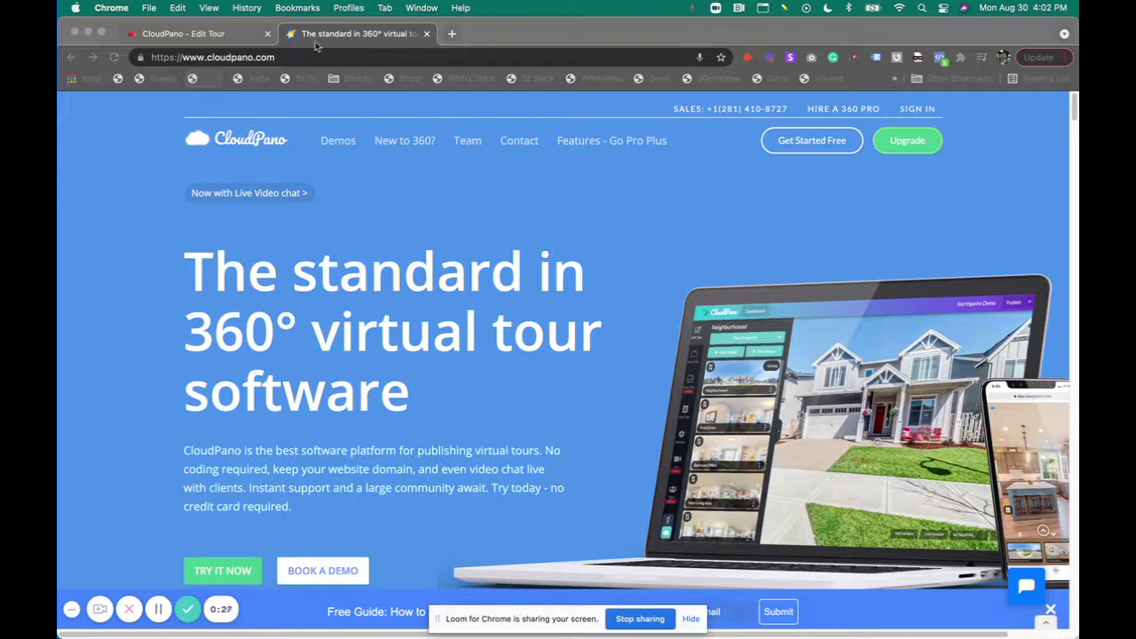
- Switch to the tour editor and follow the Neighborhoood scene's hotspot into the Front Entry scene
click(210, 33)
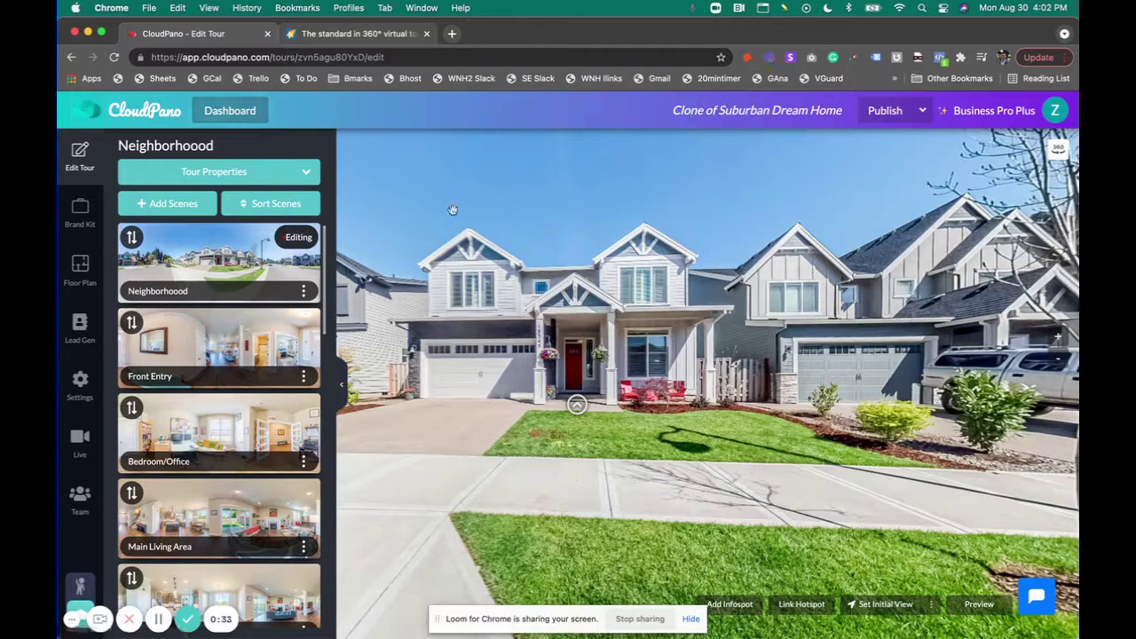
drag(529, 303, 537, 302)
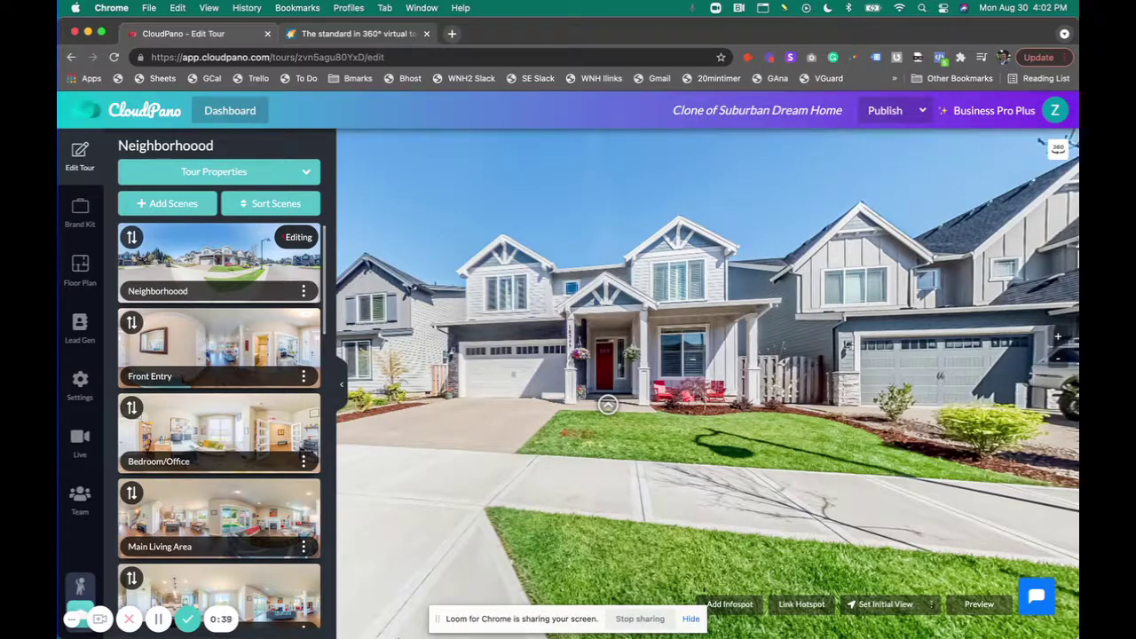
drag(573, 619, 384, 592)
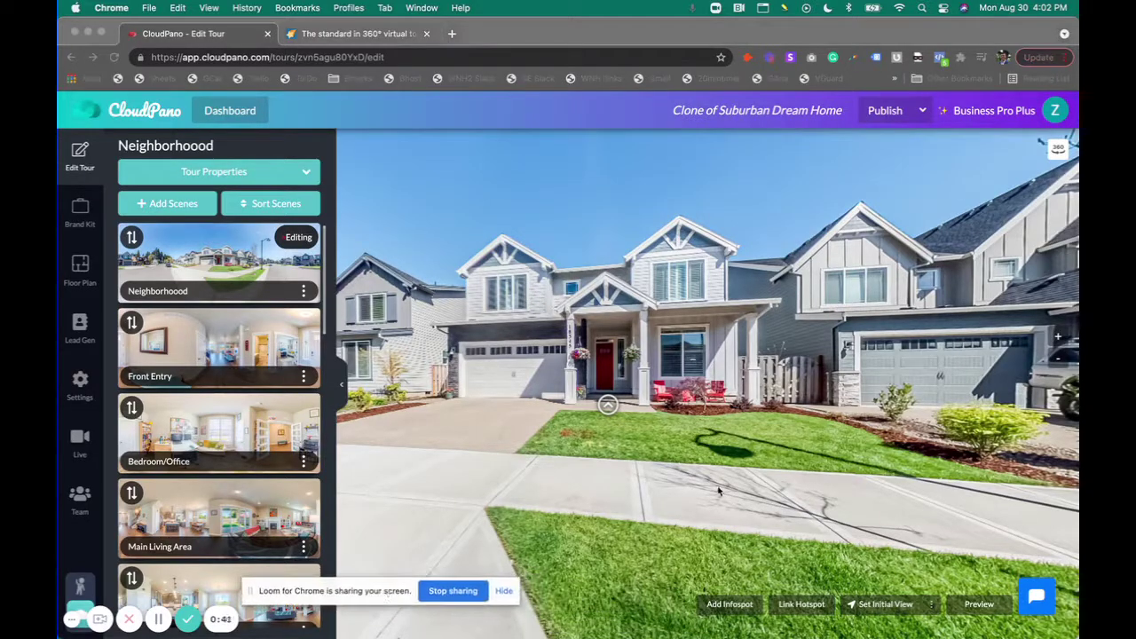
click(719, 476)
drag(719, 457, 693, 406)
mouse_move(578, 354)
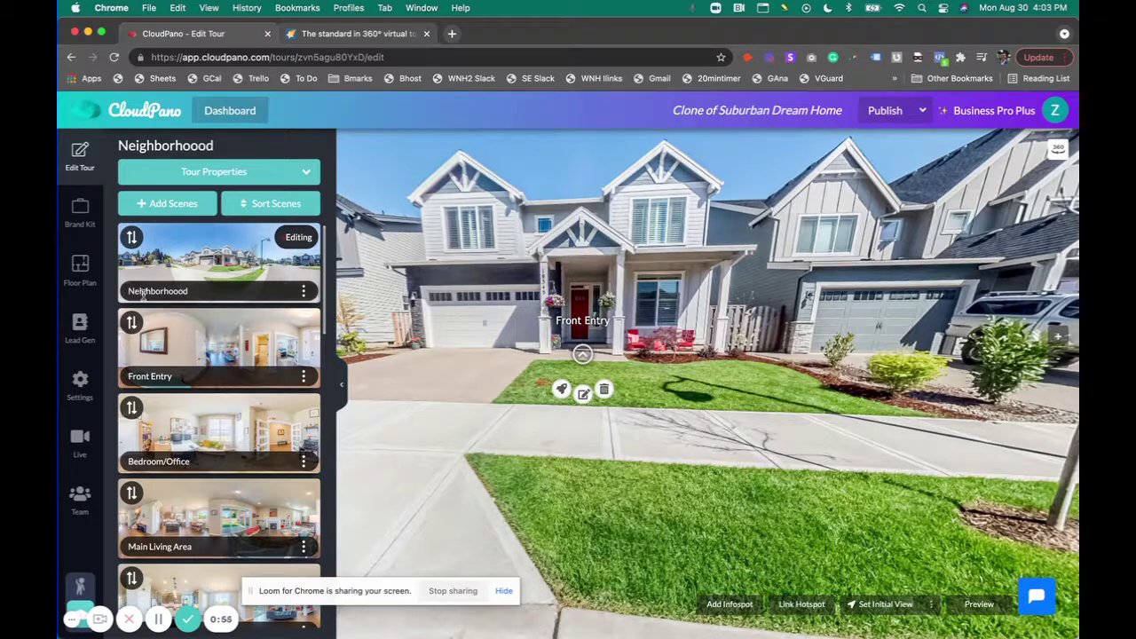
click(561, 390)
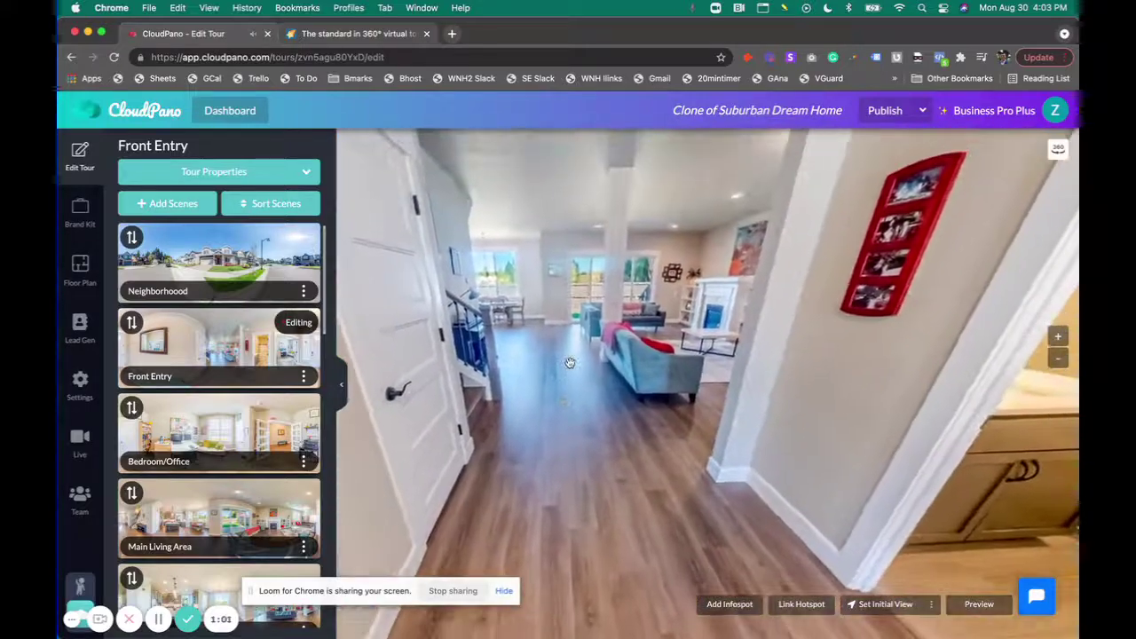
drag(571, 361, 717, 388)
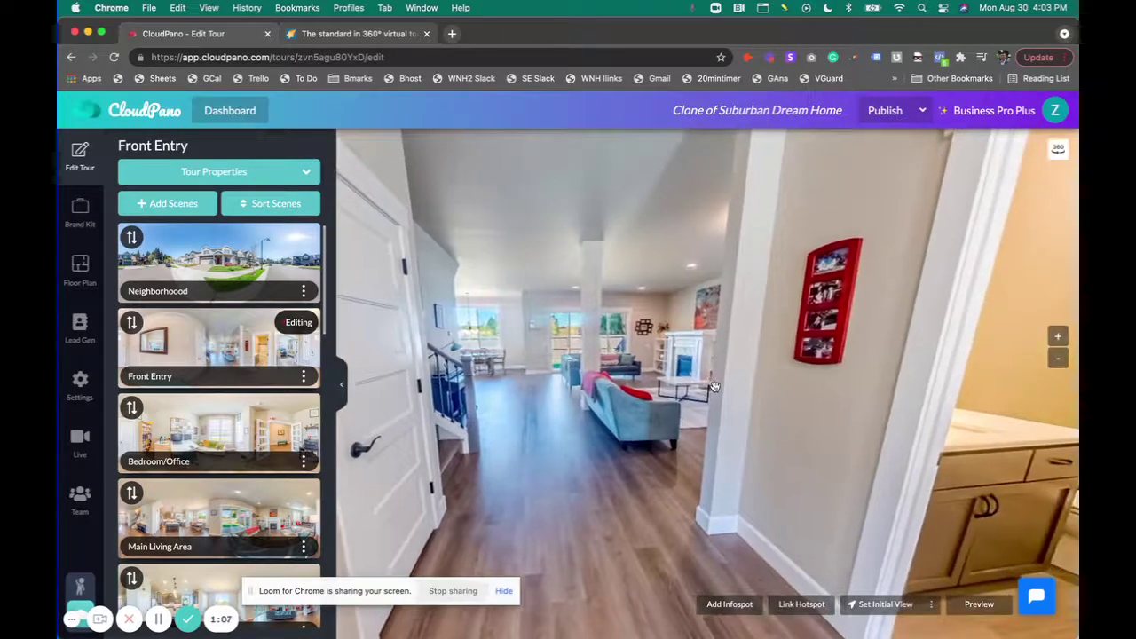
- Open the Main Living Area scene and follow its Kitchen hotspot into the Kitchen scene
click(258, 505)
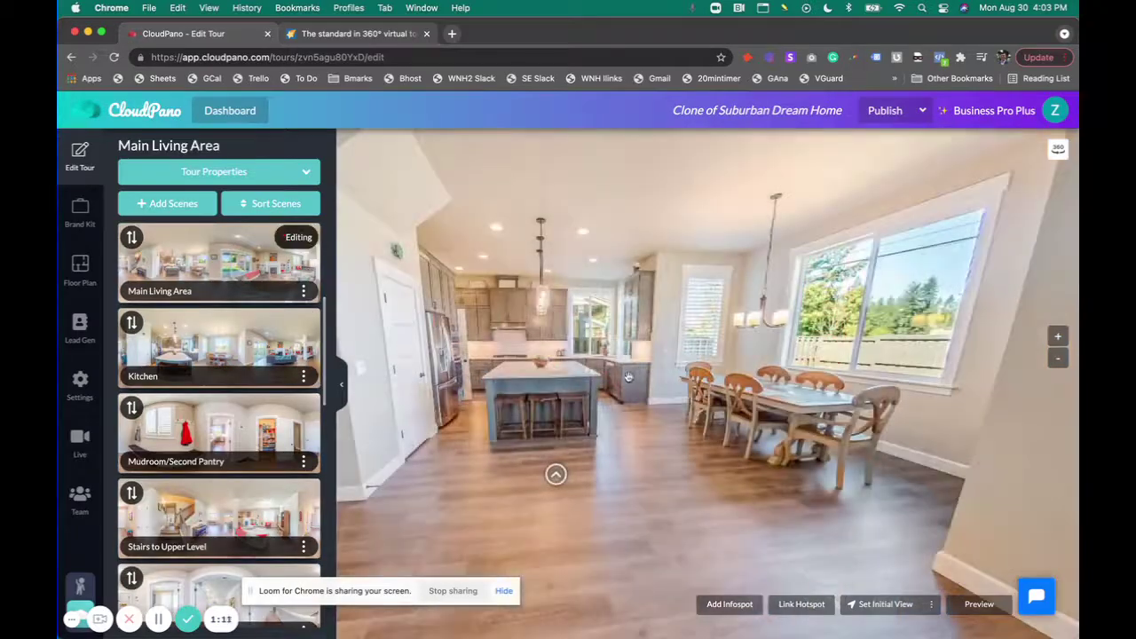
drag(556, 472, 745, 379)
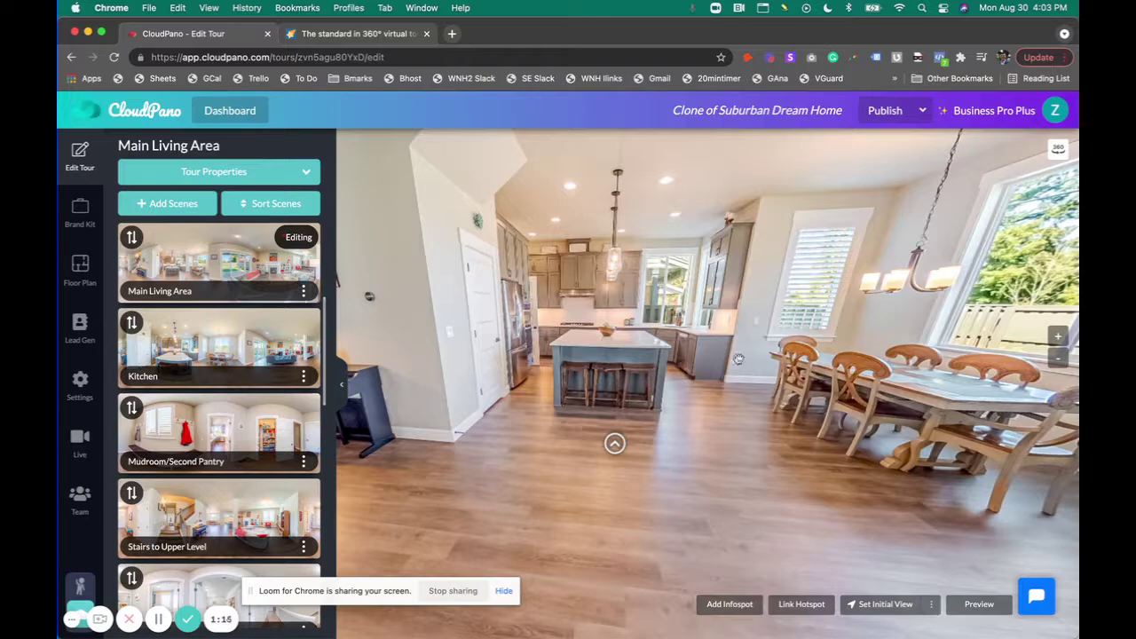
mouse_move(620, 442)
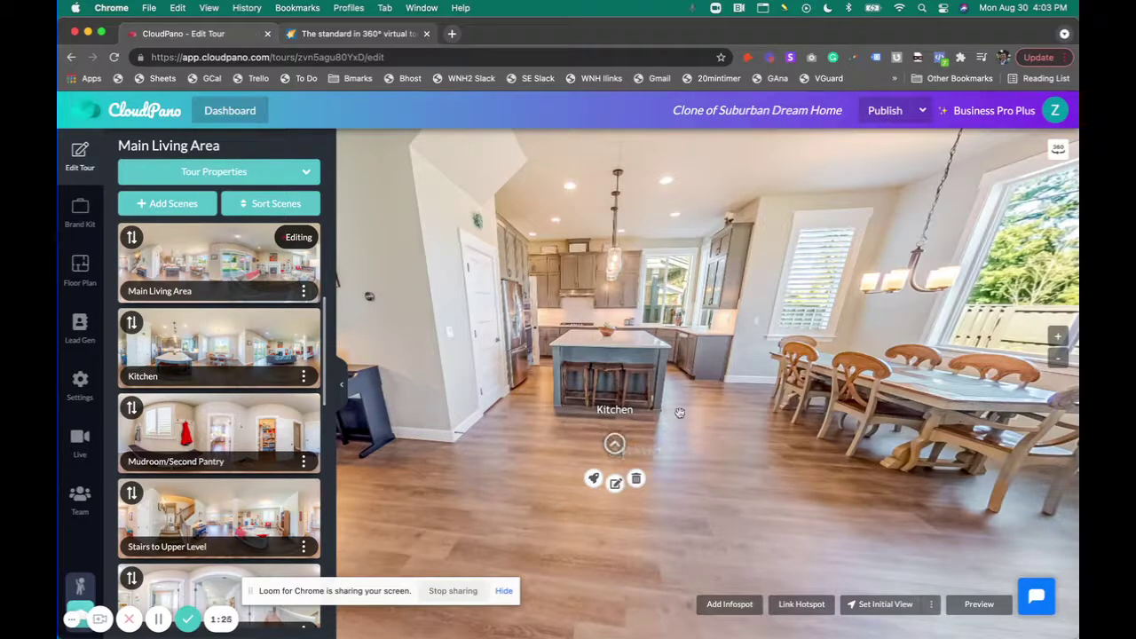
click(593, 479)
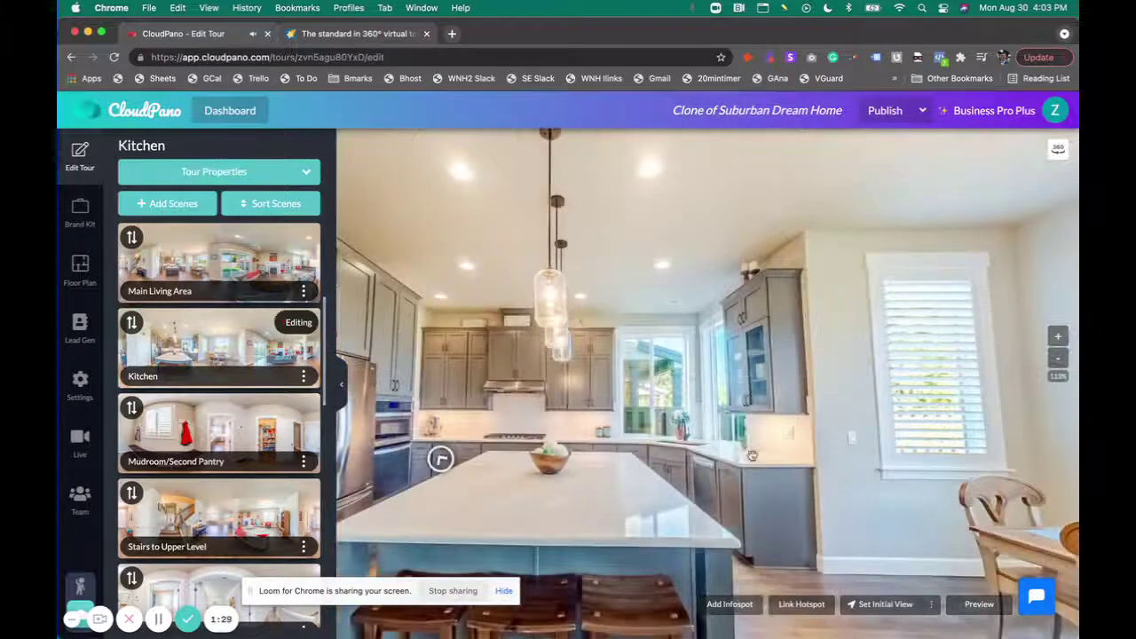
- Set the Kitchen scene's initial view facing the dining table, both as the default and when coming from Main Living Area
drag(752, 455, 886, 508)
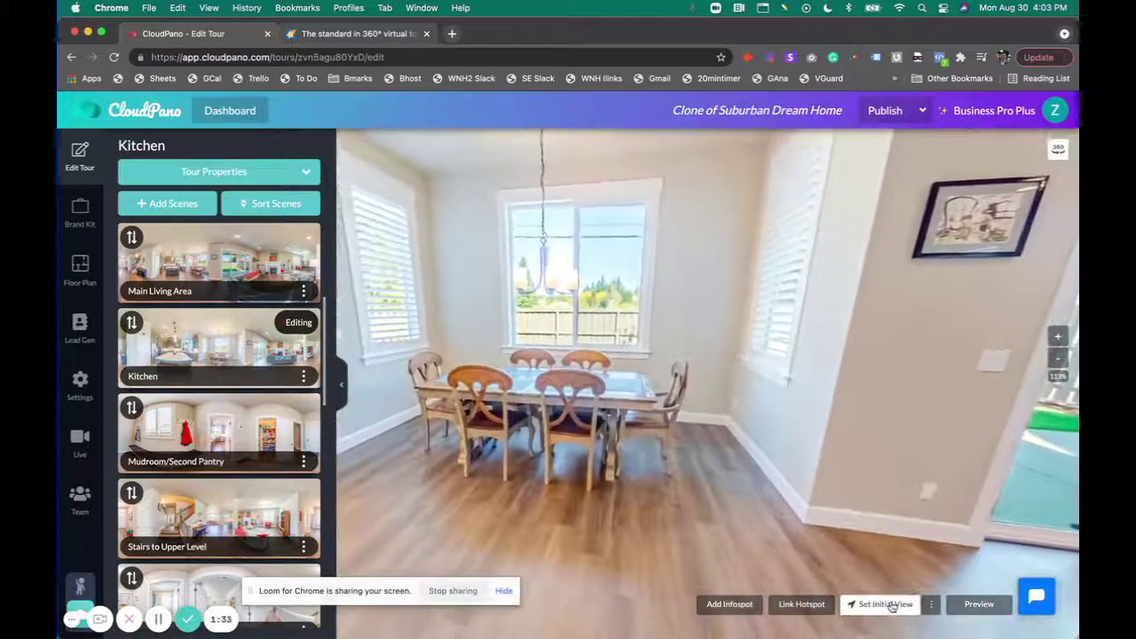
click(889, 604)
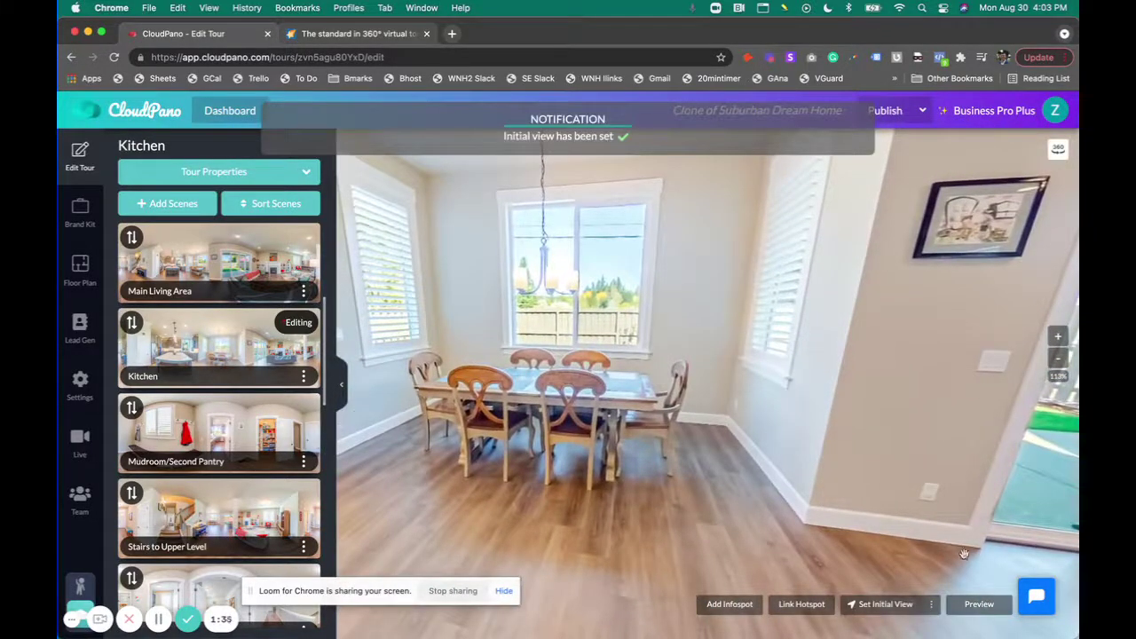
click(932, 606)
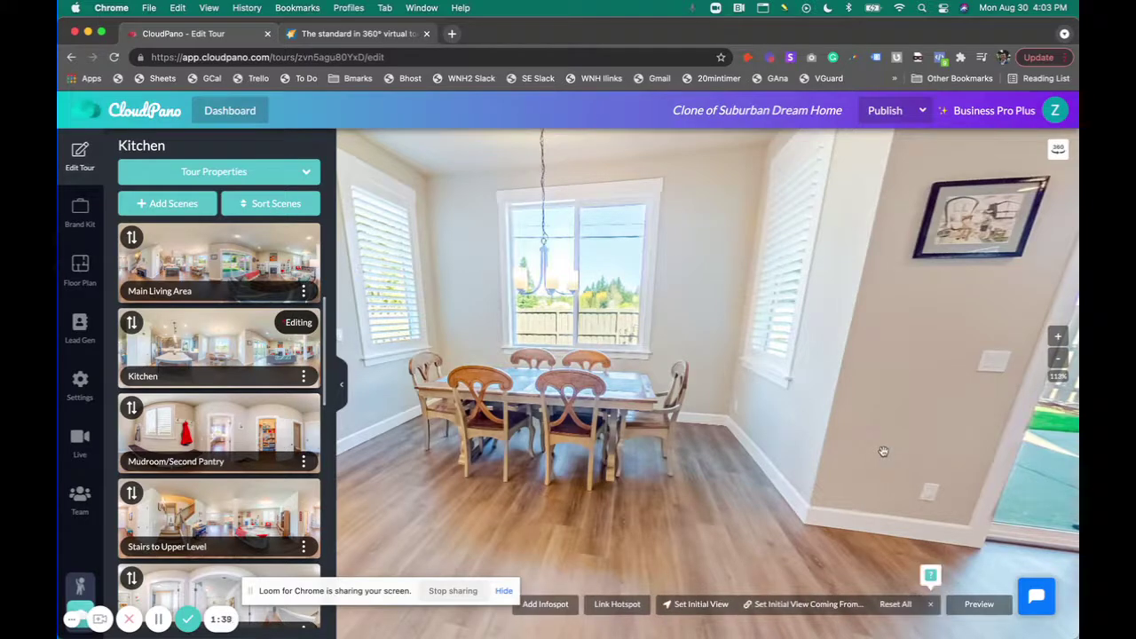
click(782, 606)
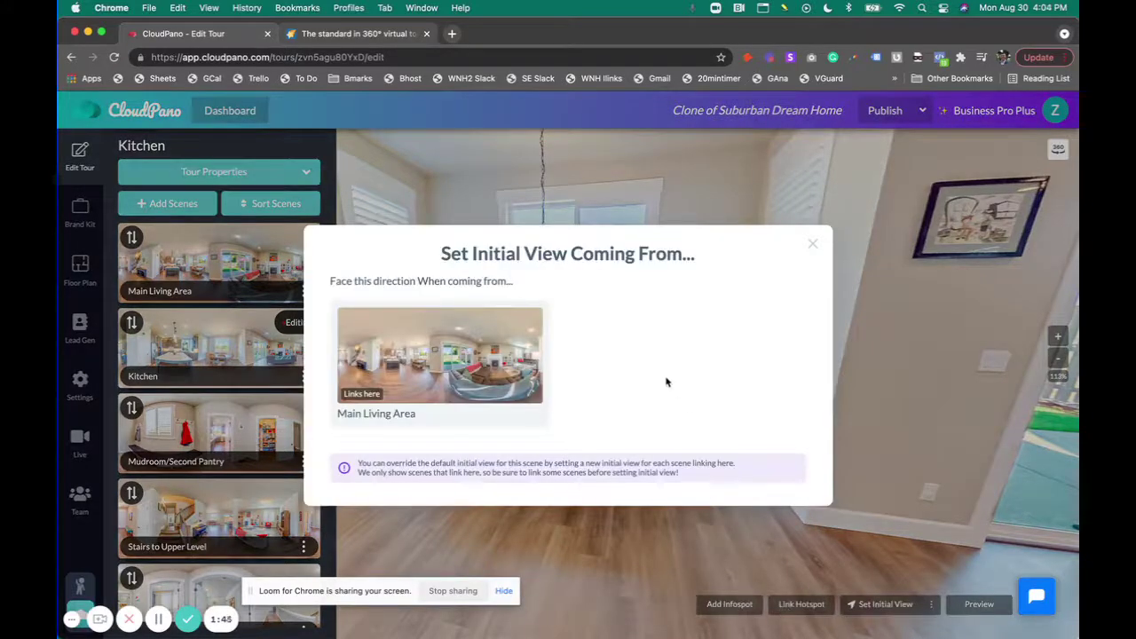
click(473, 358)
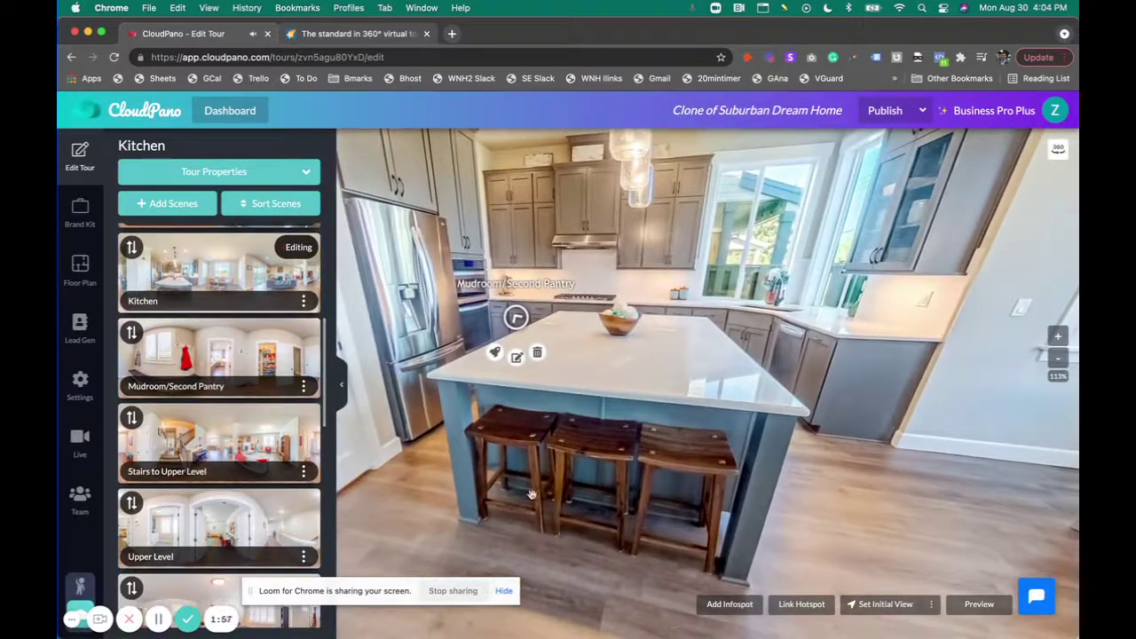
- Open the Bedroom/Office scene and follow its hotspot to Main Living Area
scroll(239, 287, up, 5)
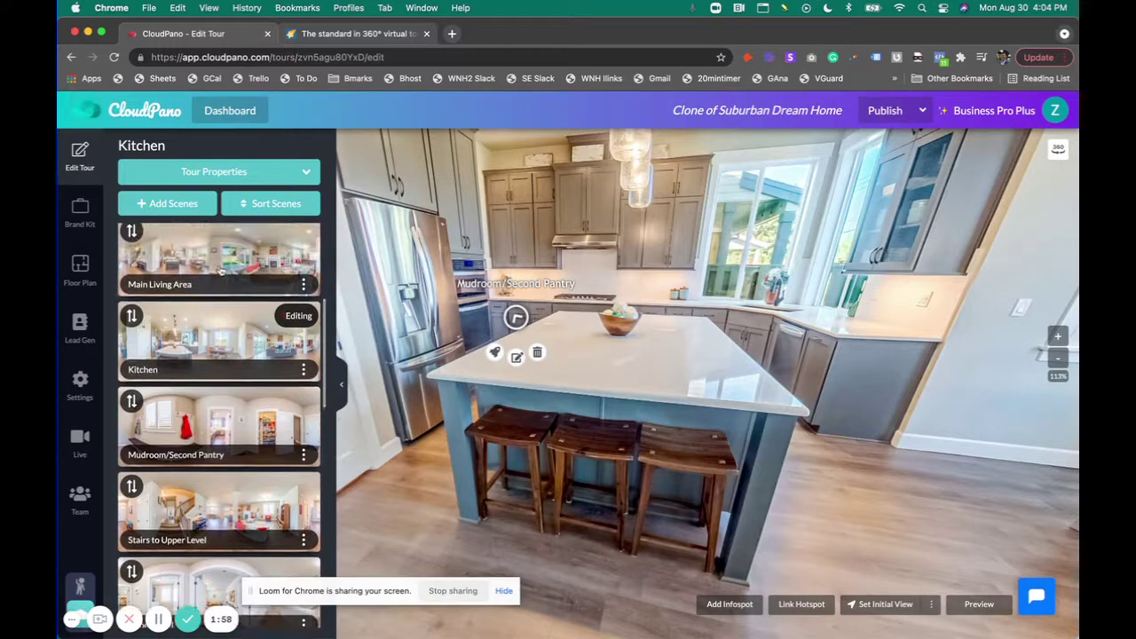
click(257, 324)
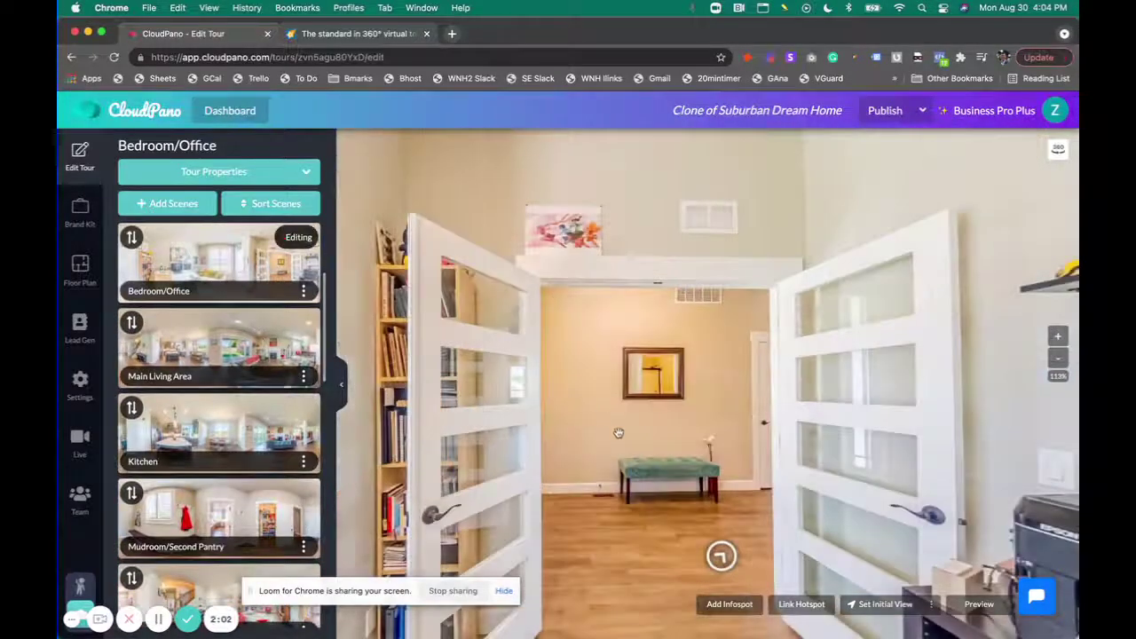
mouse_move(721, 555)
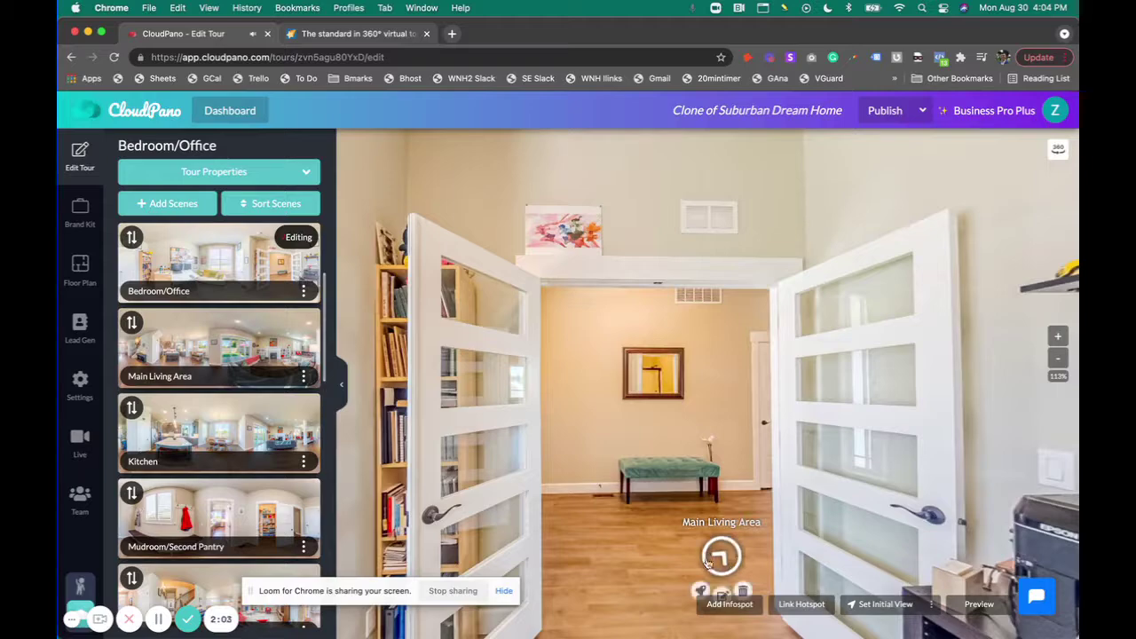
click(699, 591)
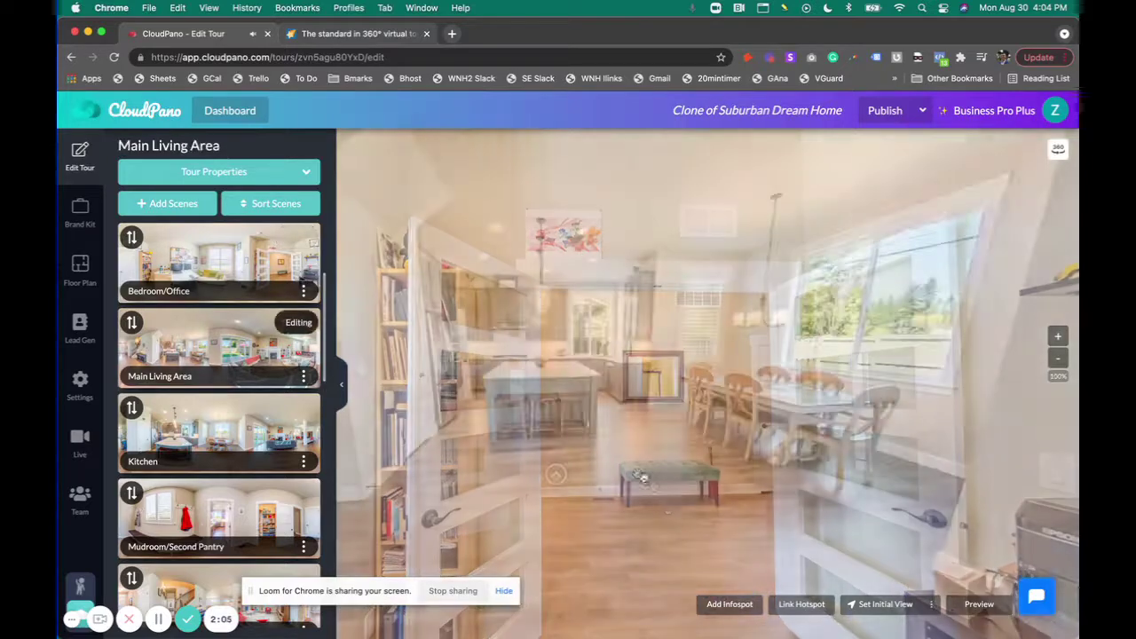
- Add a link hotspot on the hallway floor of the Front Entry scene, attach it to Kitchen, and save it
scroll(210, 327, up, 3)
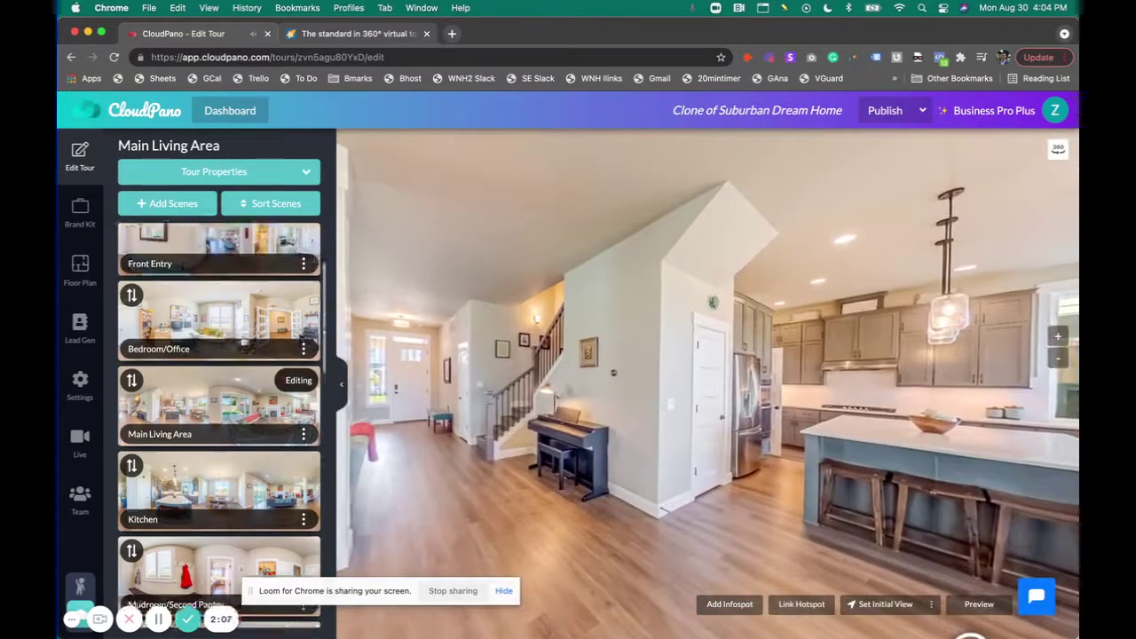
click(209, 327)
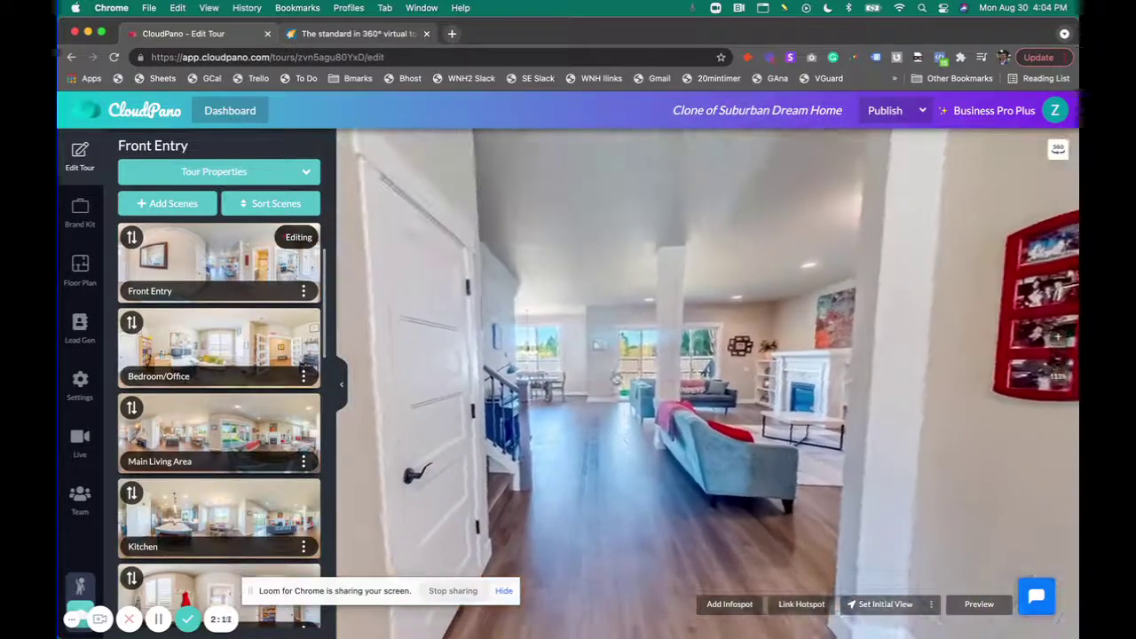
click(803, 610)
click(578, 428)
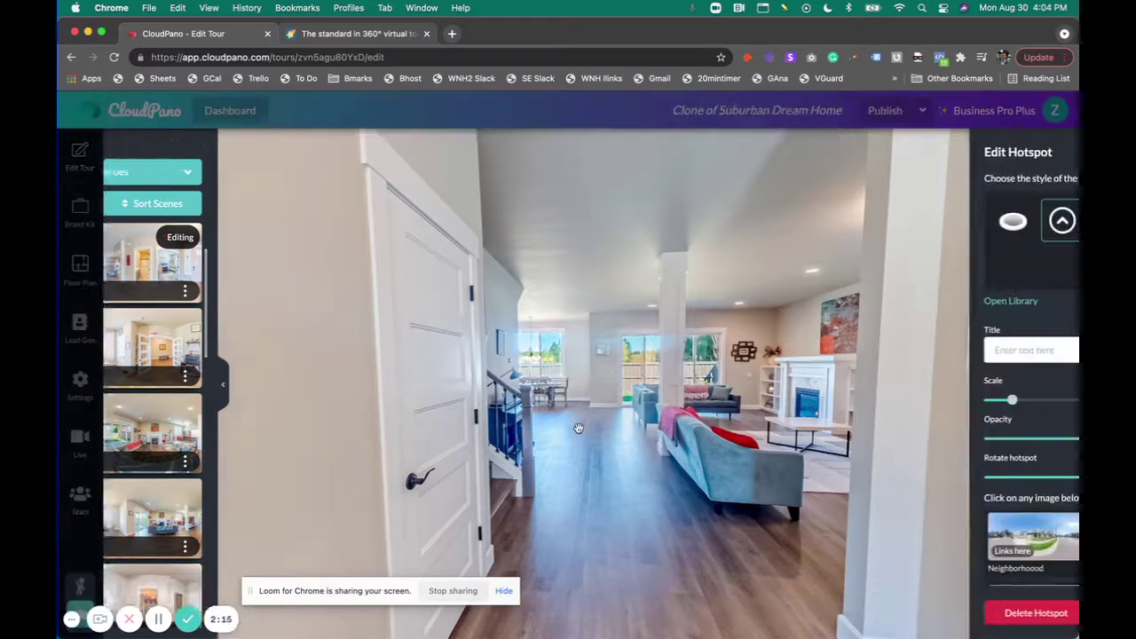
scroll(979, 530, down, 3)
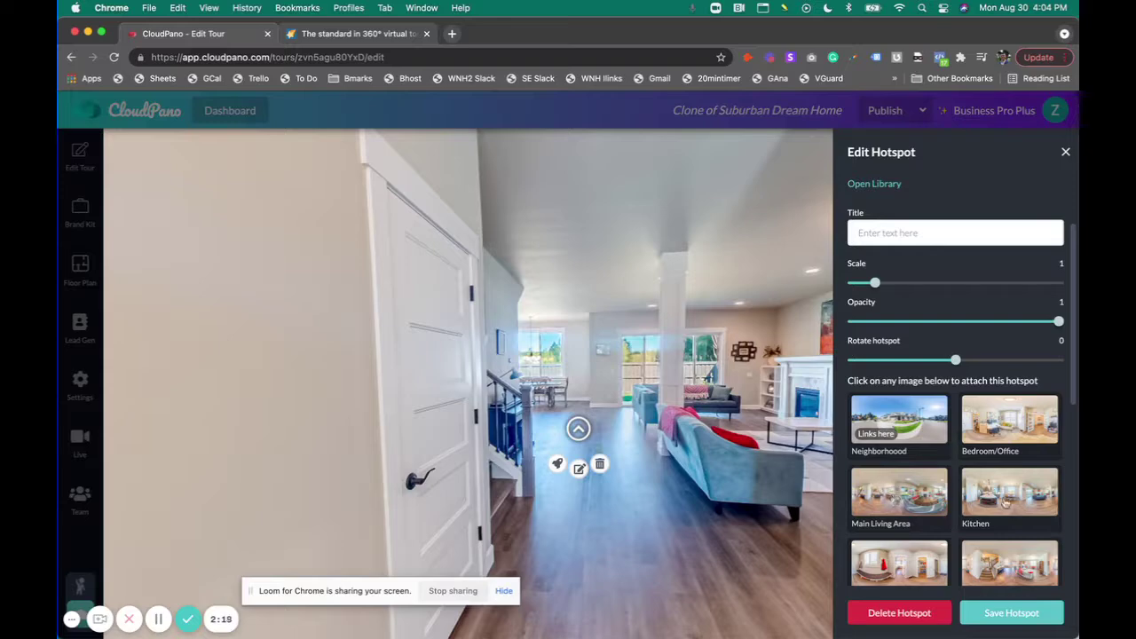
click(1007, 499)
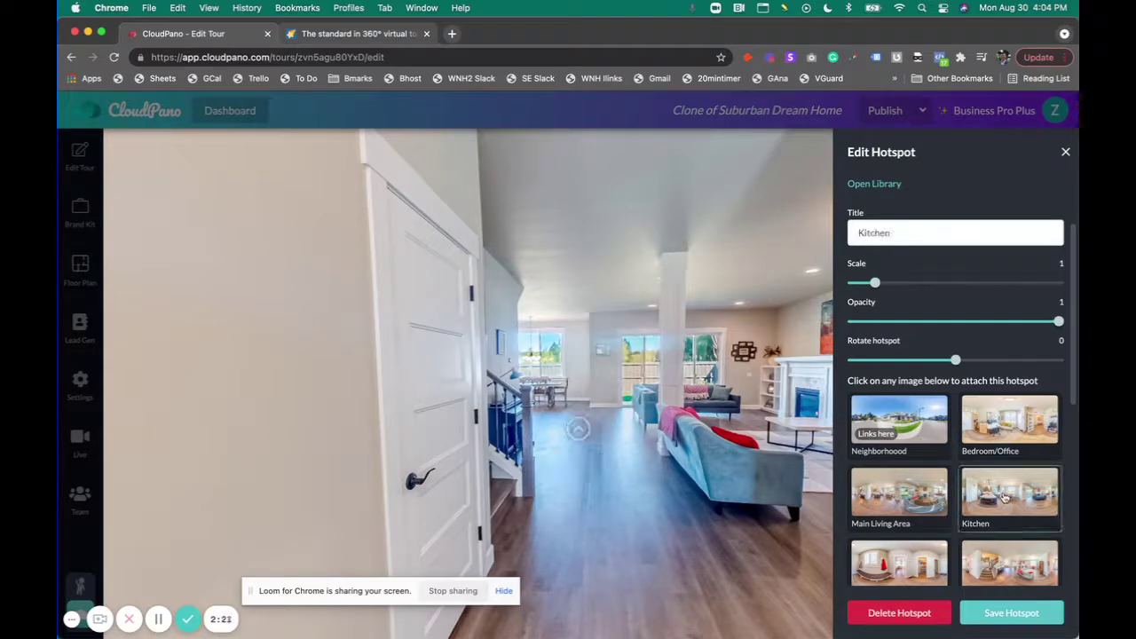
click(1011, 614)
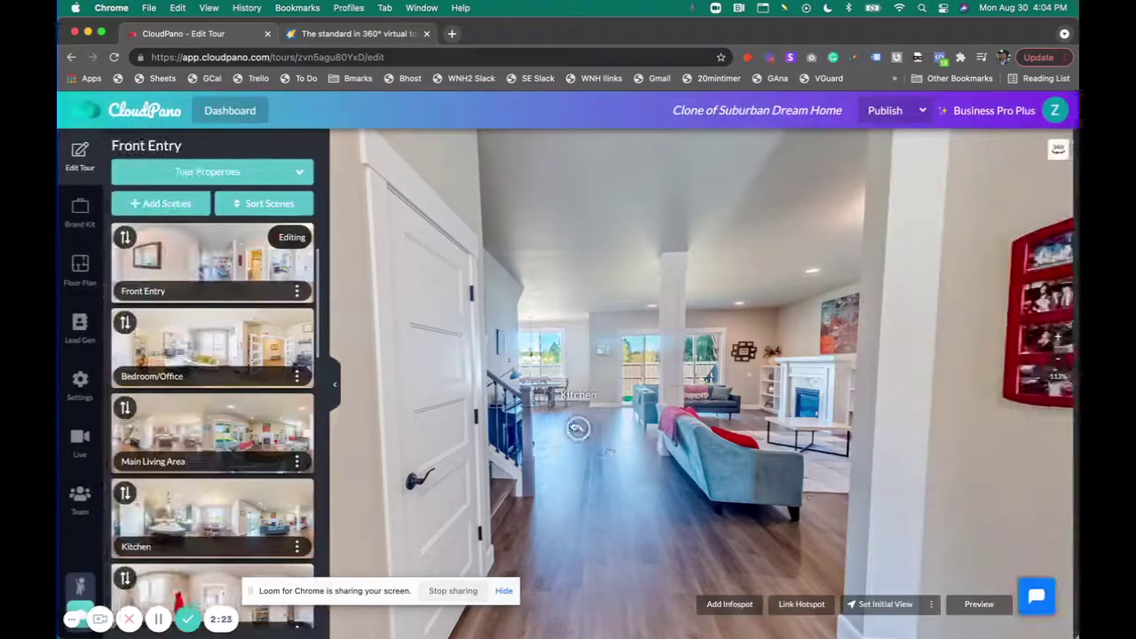
- Move the Kitchen hotspot slightly closer to the staircase, rotate its arrow counterclockwise, and save it
drag(561, 419, 553, 419)
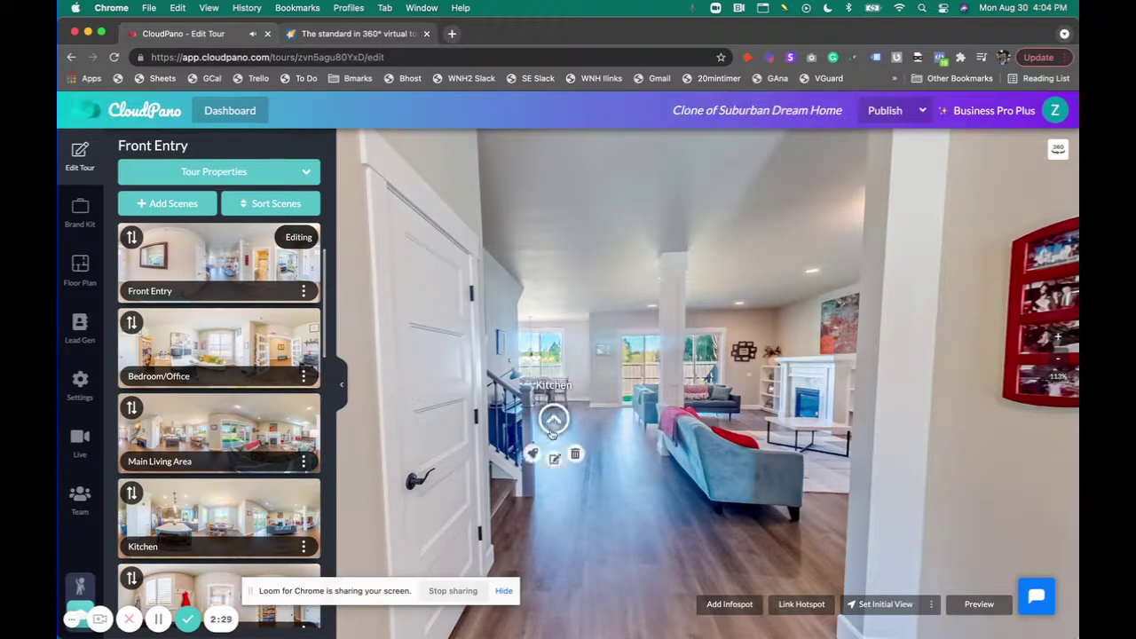
click(553, 457)
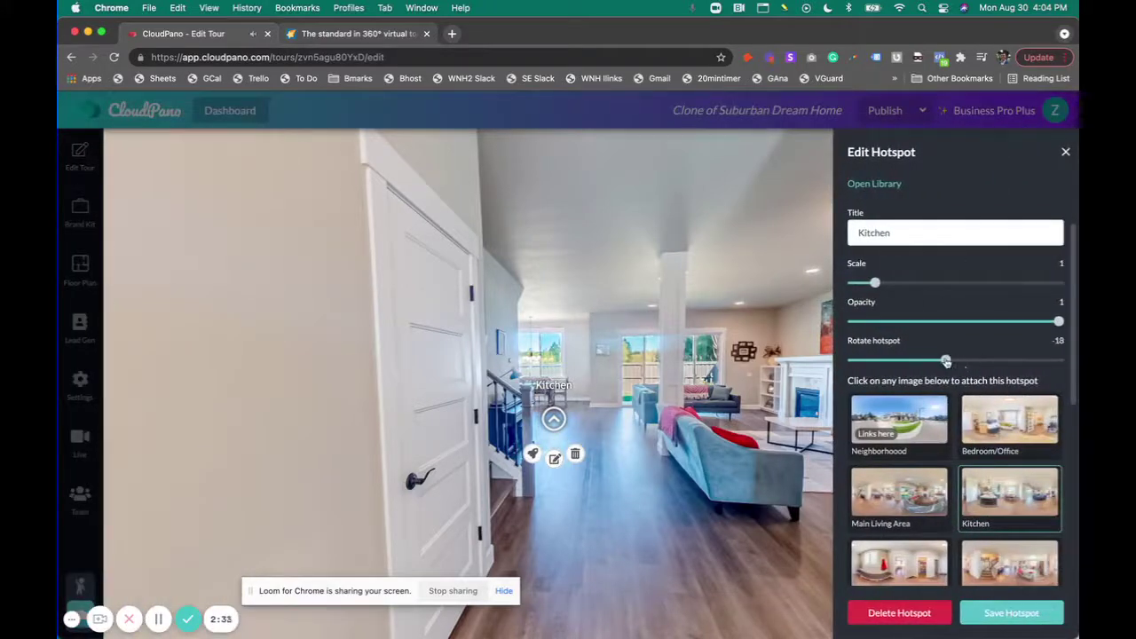
drag(941, 361, 937, 363)
click(1021, 617)
- Follow the hotspot into the Kitchen and set the view facing the island as its initial view when coming from Front Entry
mouse_move(552, 425)
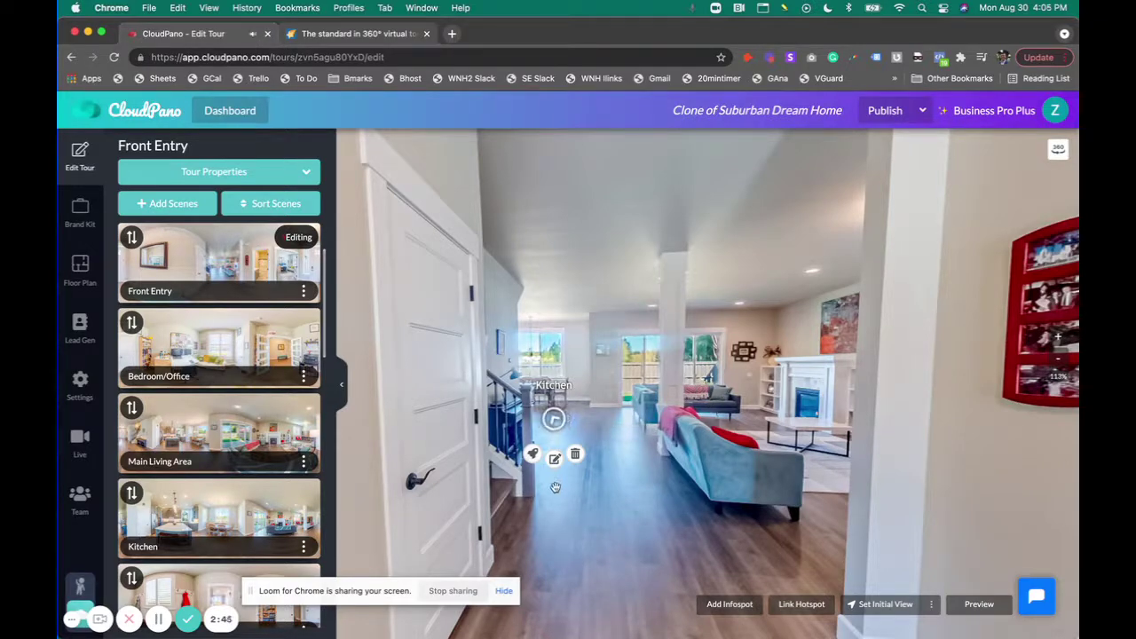
click(529, 455)
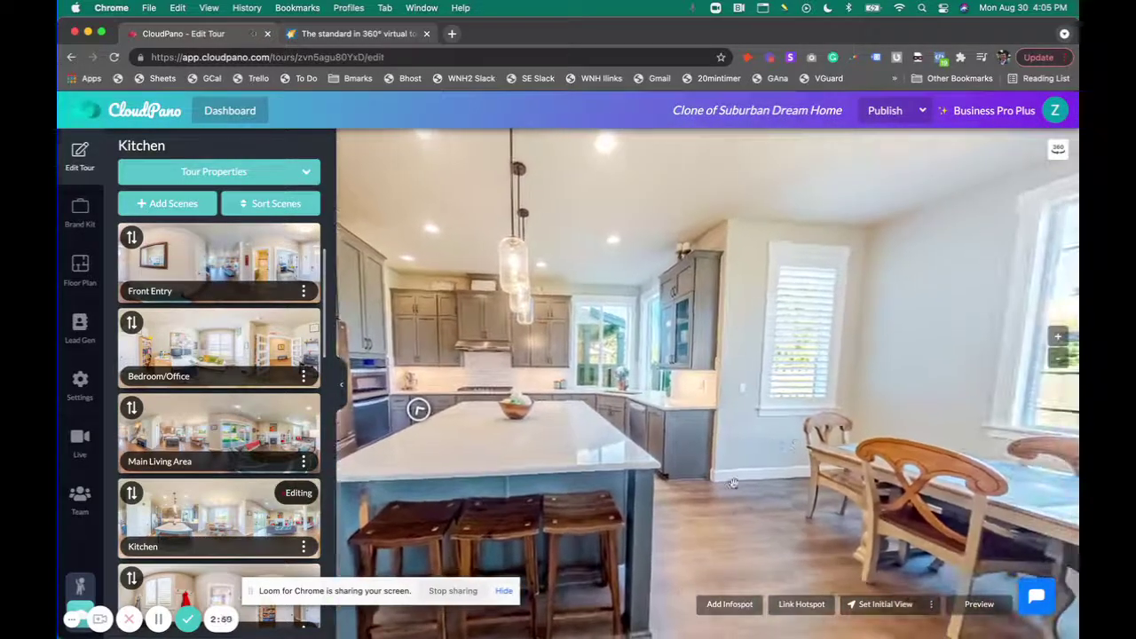
drag(733, 482, 600, 440)
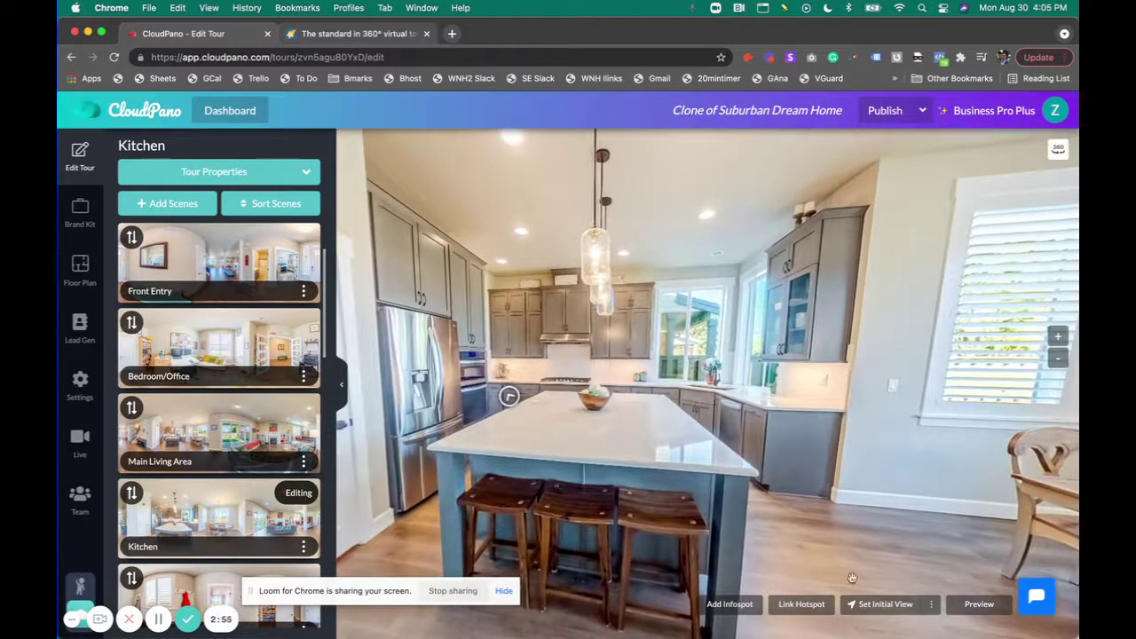
click(931, 604)
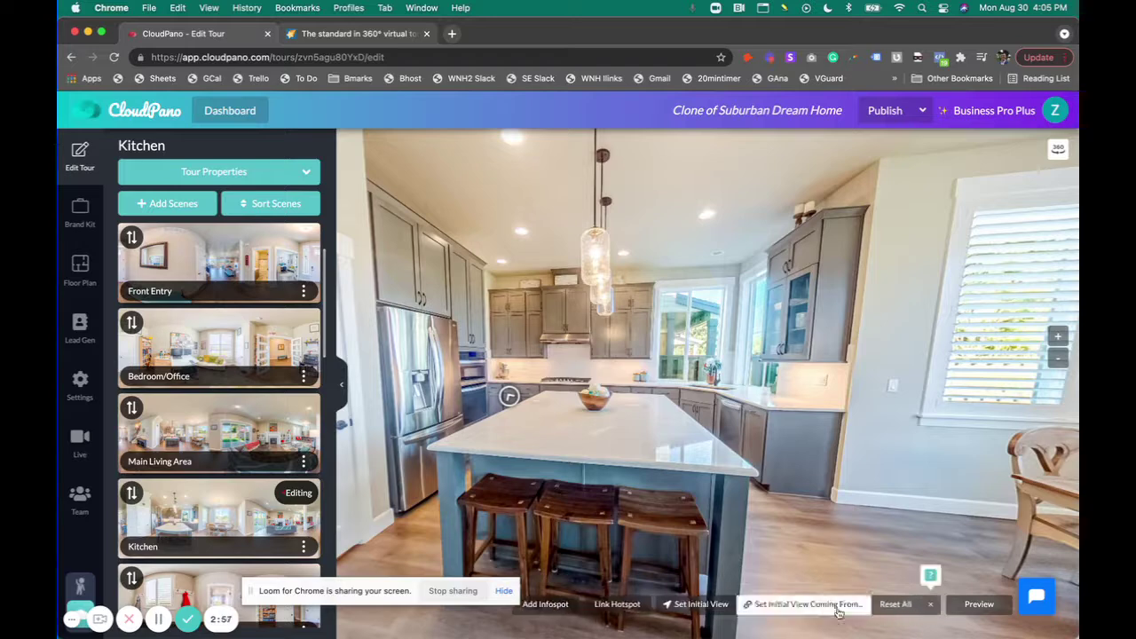
click(803, 604)
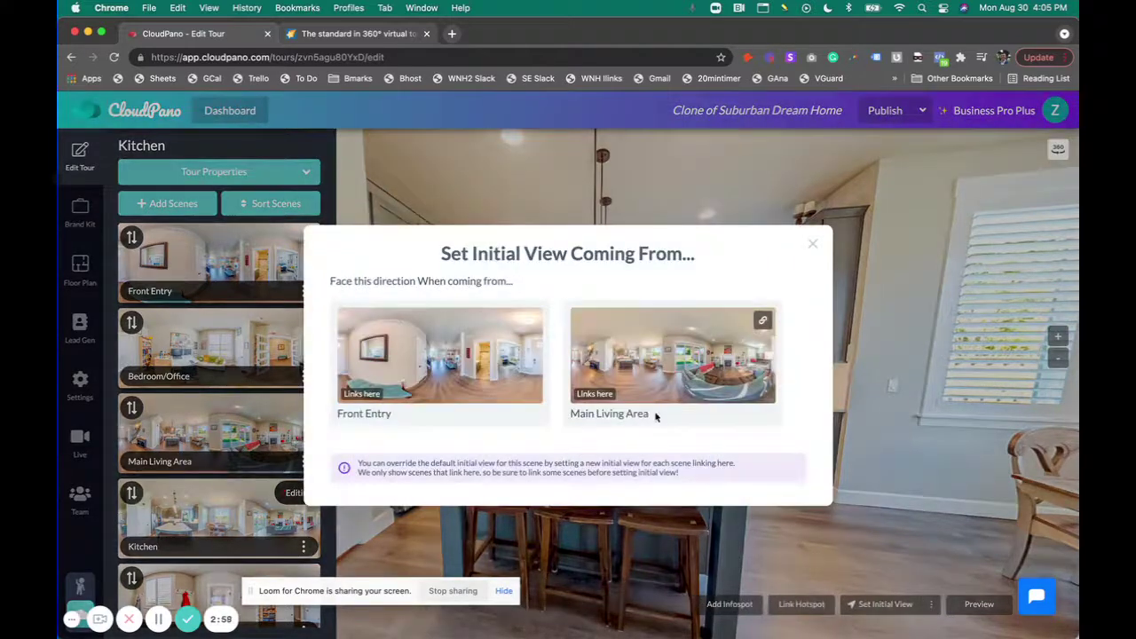
click(434, 355)
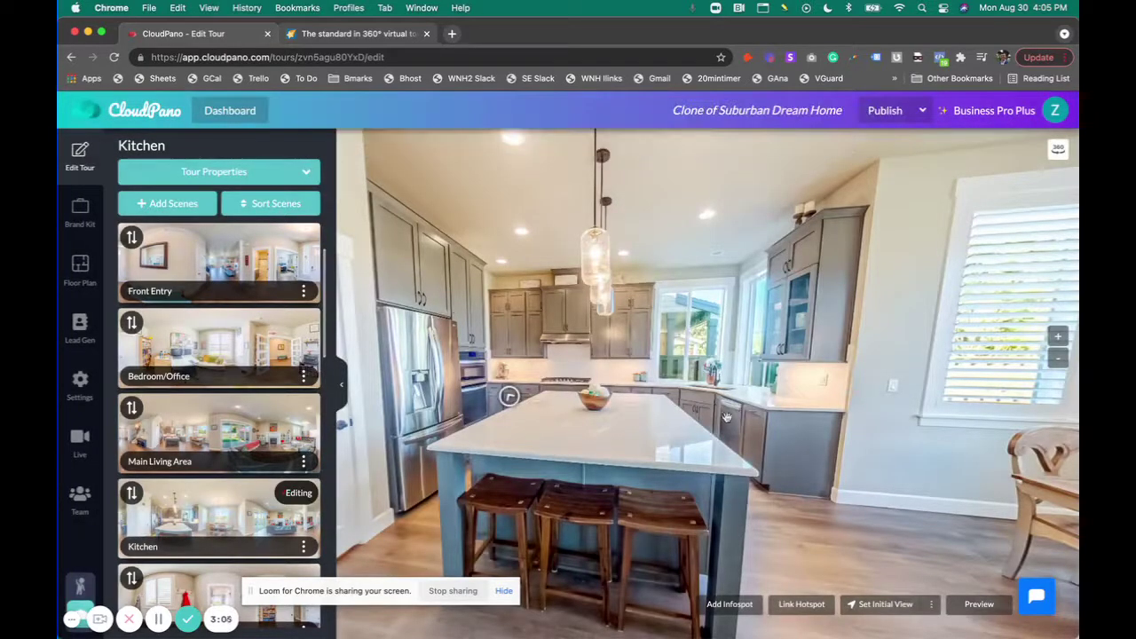
- Publish the tour, open the Front Entry scene in the live tour, and follow its hotspot into Kitchen
click(874, 111)
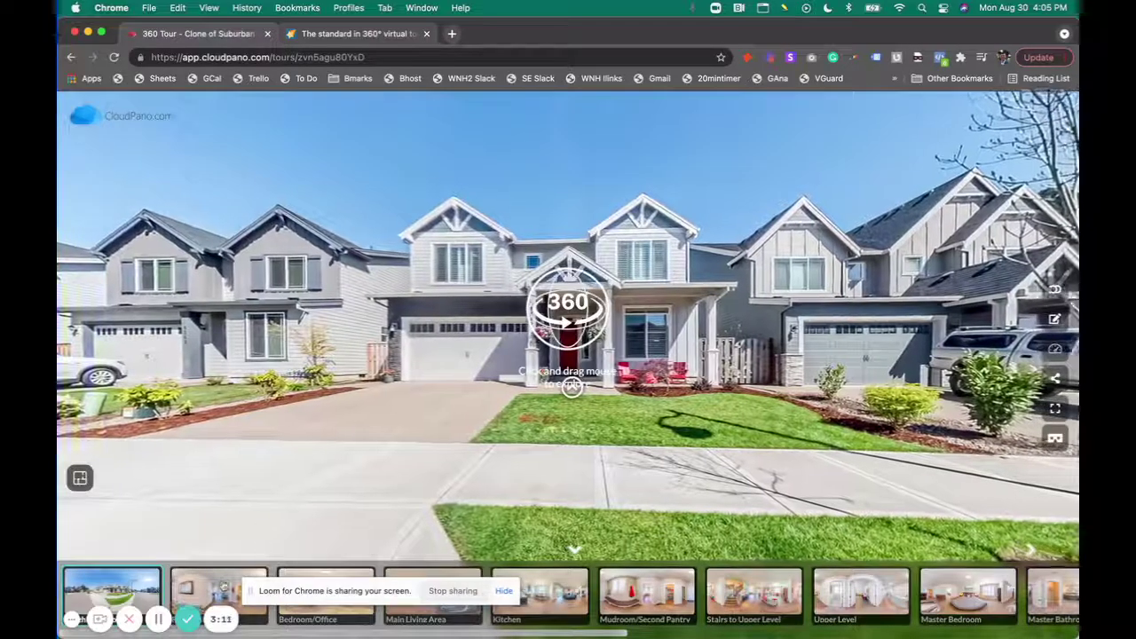
click(224, 583)
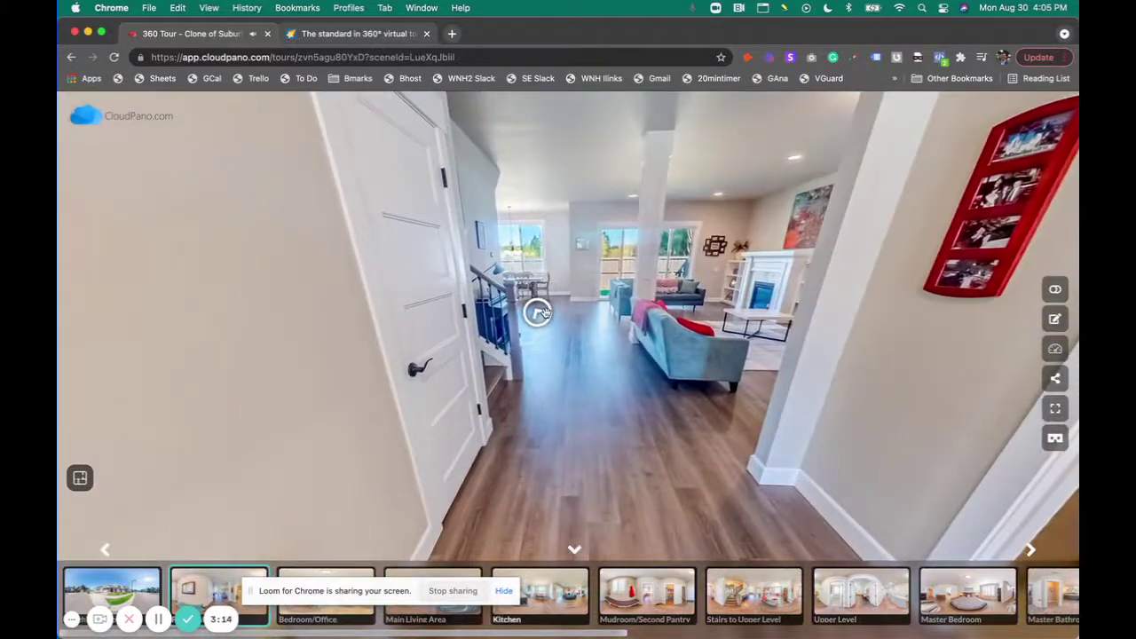
click(539, 311)
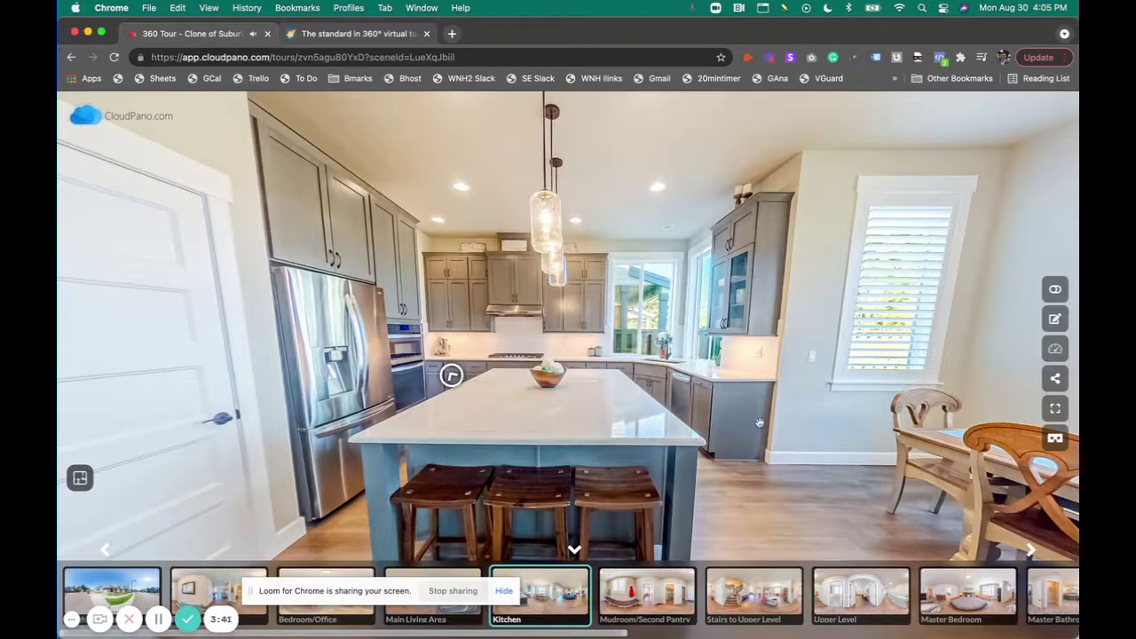
- Open the Main Living Area scene in the live tour and follow its hotspot into Kitchen to check the arrival view
drag(397, 602, 235, 487)
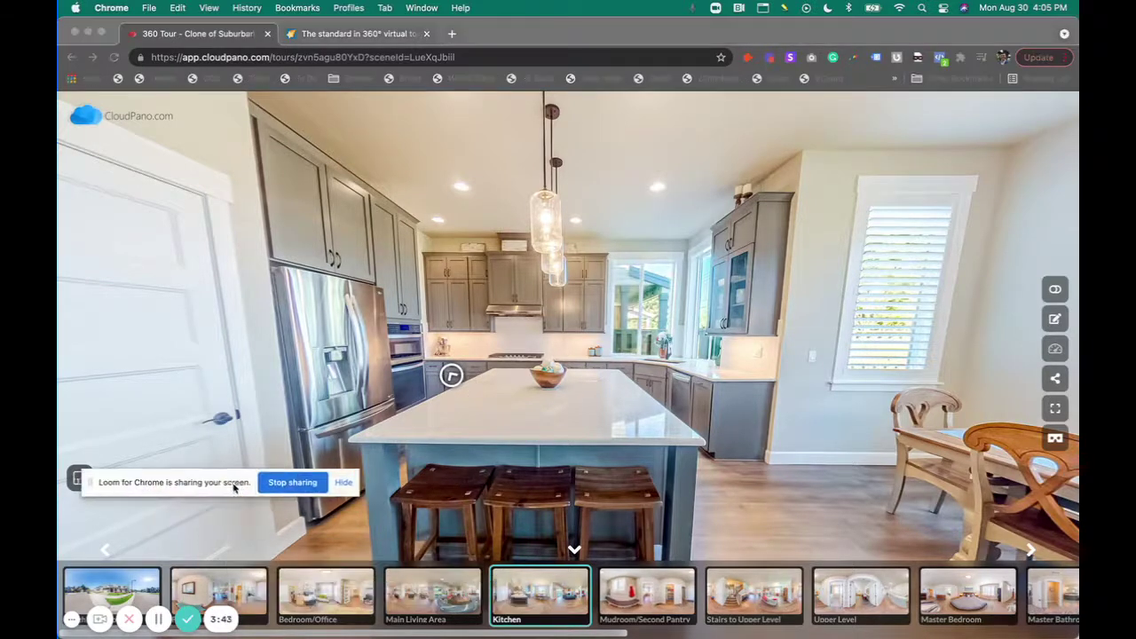
click(412, 596)
click(412, 594)
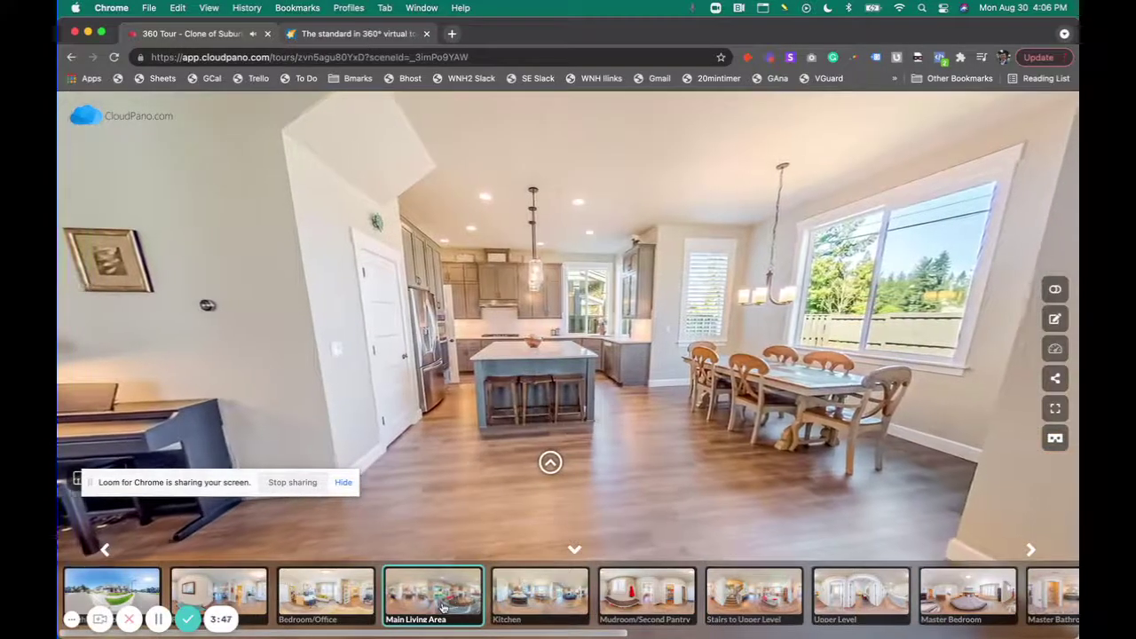
click(542, 462)
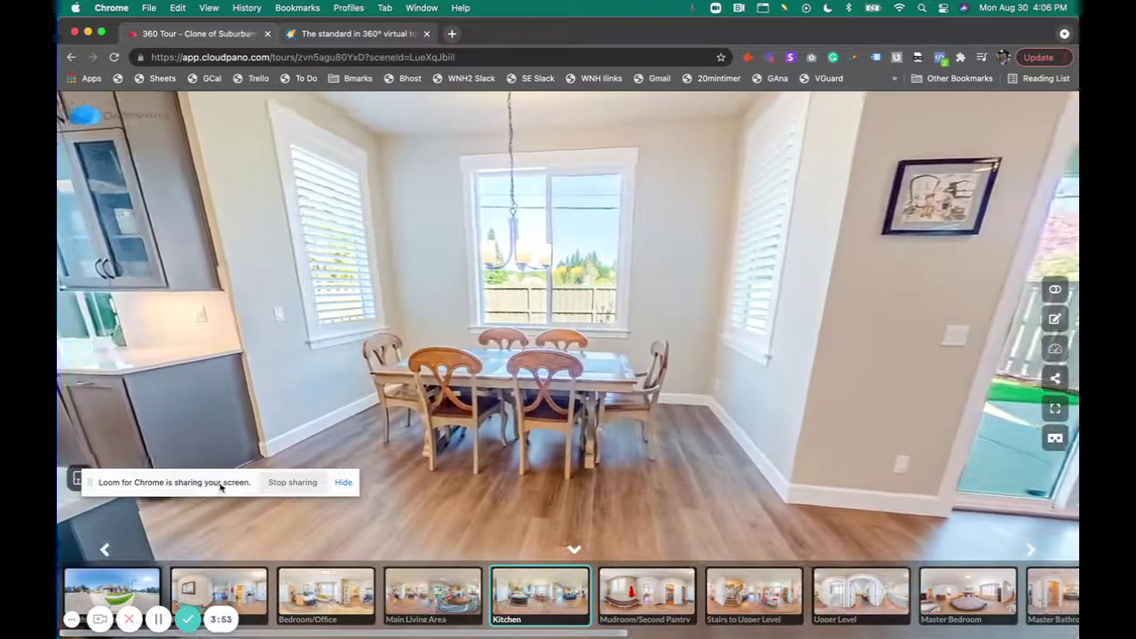
- Open the tour's 3D floor plan model, rotate it to inspect the scene labels, and close it
click(80, 479)
click(80, 479)
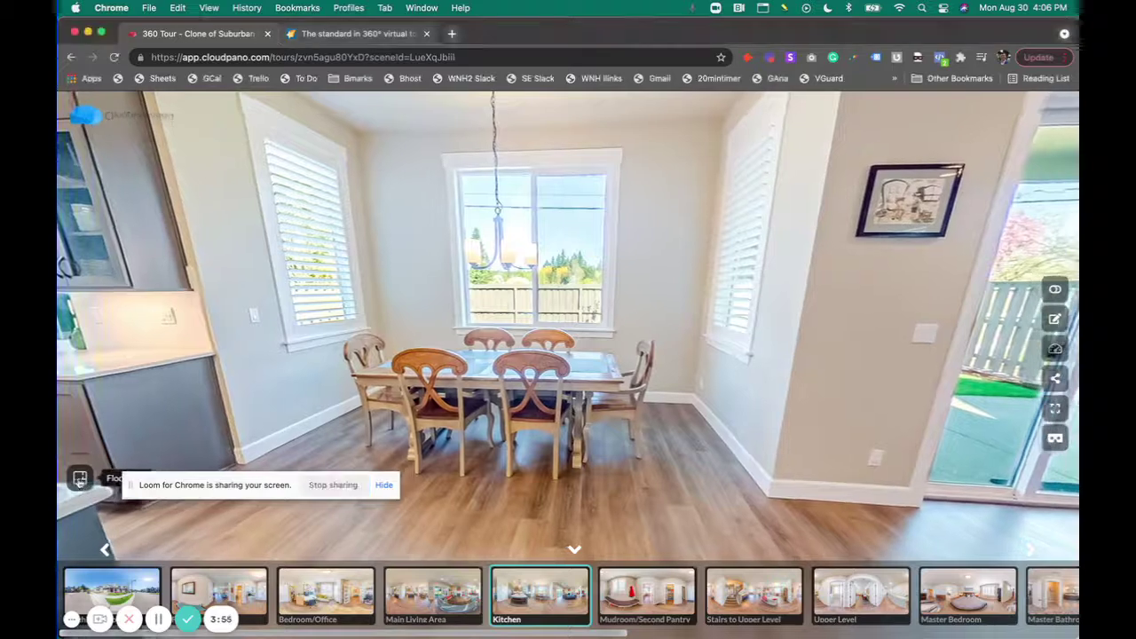
click(157, 435)
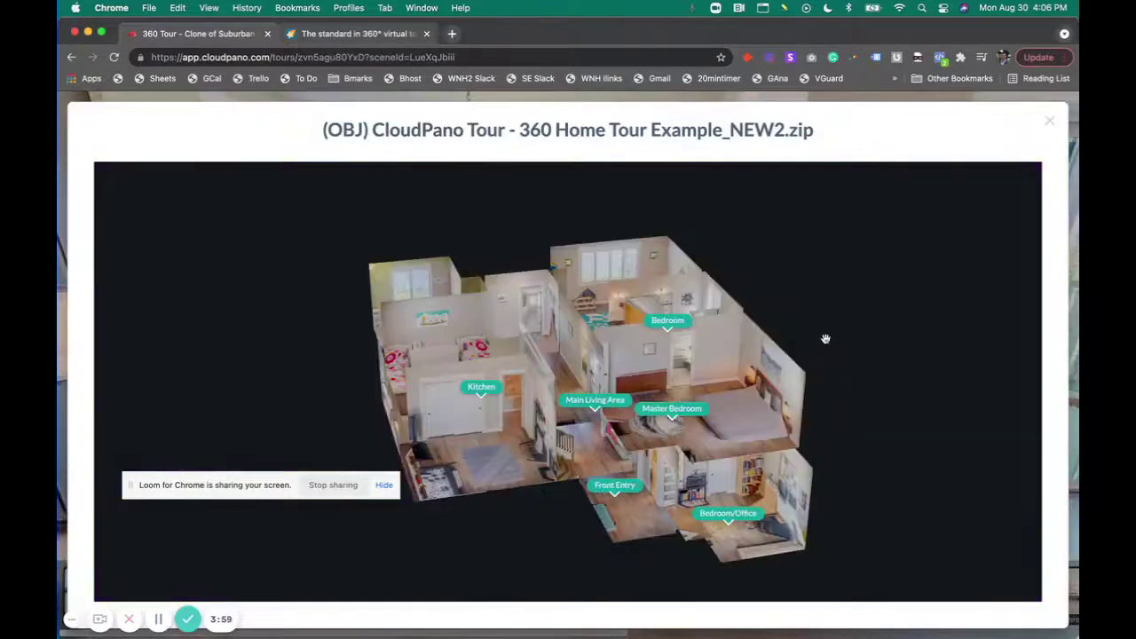
drag(624, 404, 480, 404)
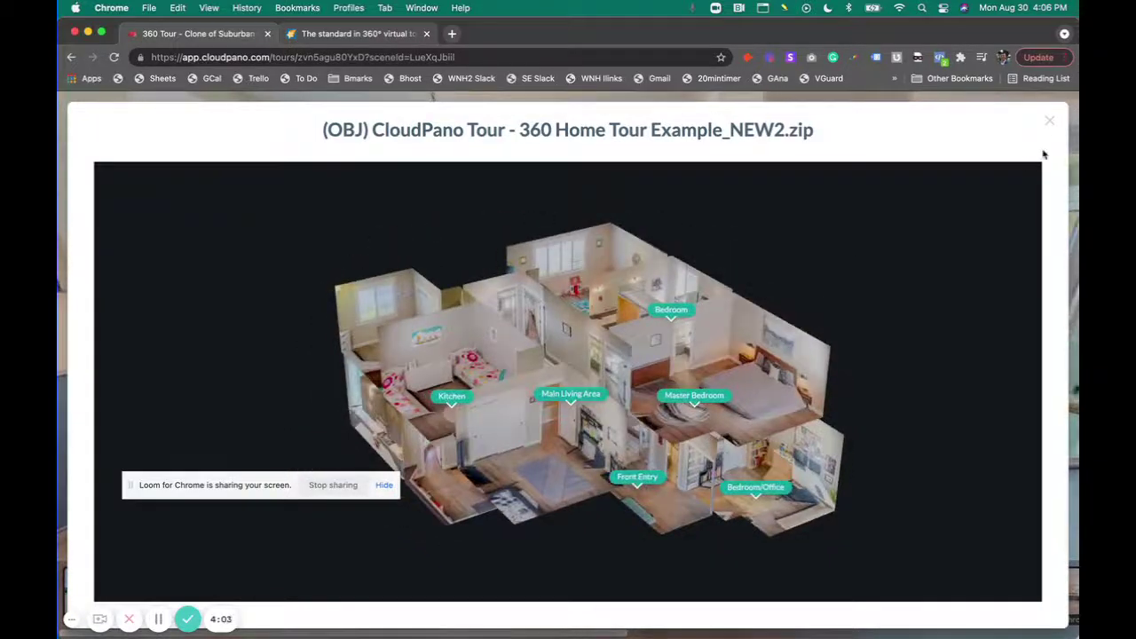
click(1049, 121)
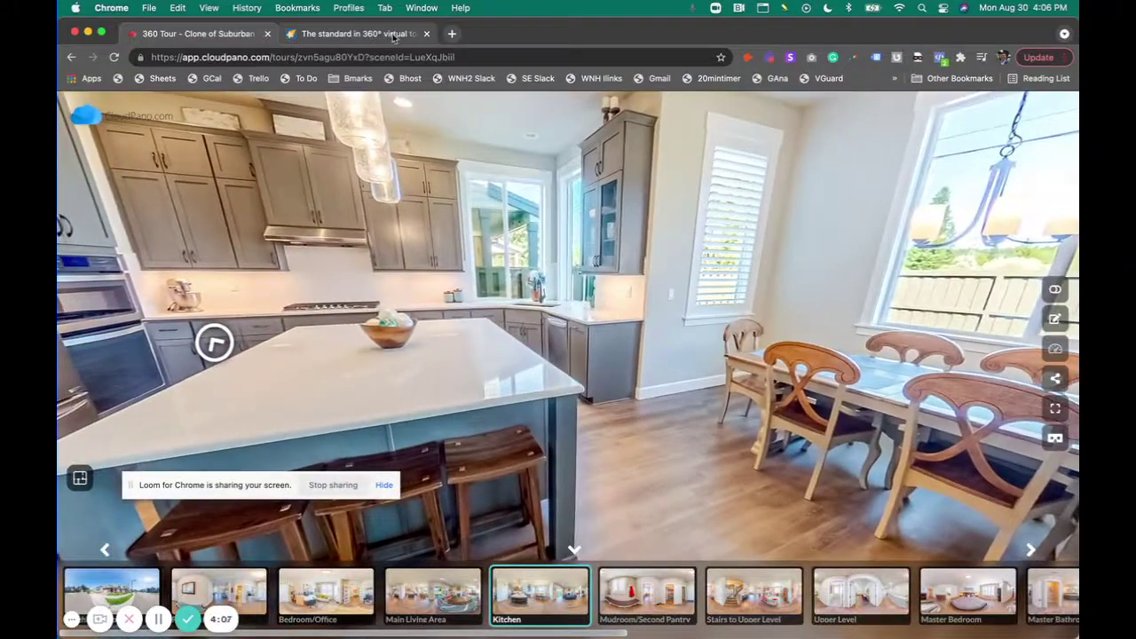
- Switch to the CloudPano website and open its Upgrade page, keeping the feature and cart options unobstructed
click(397, 35)
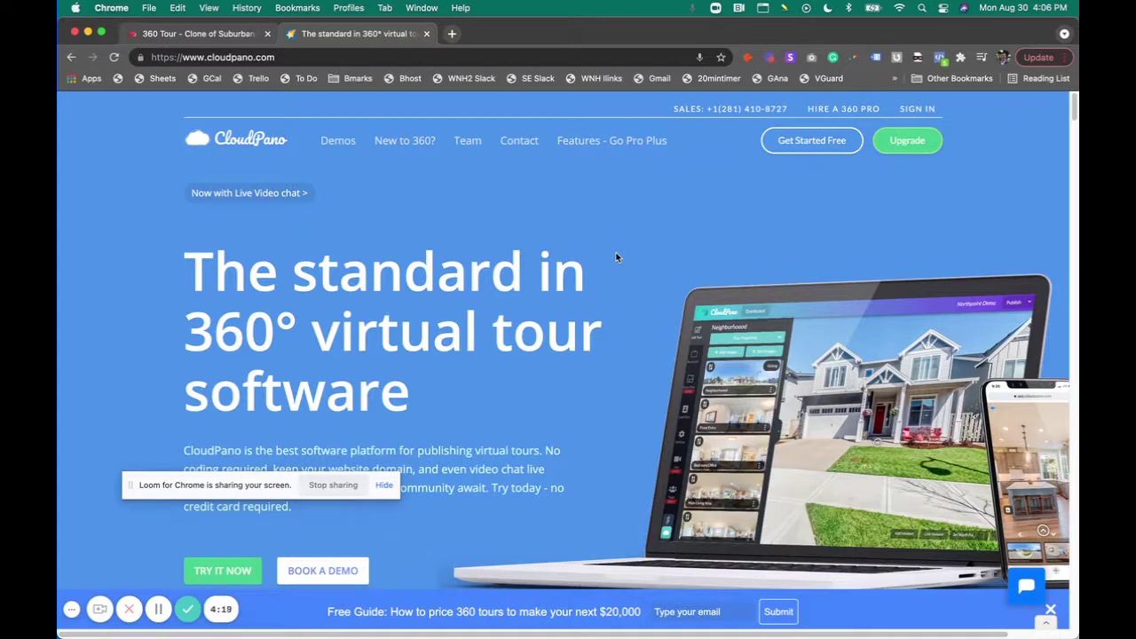
click(919, 142)
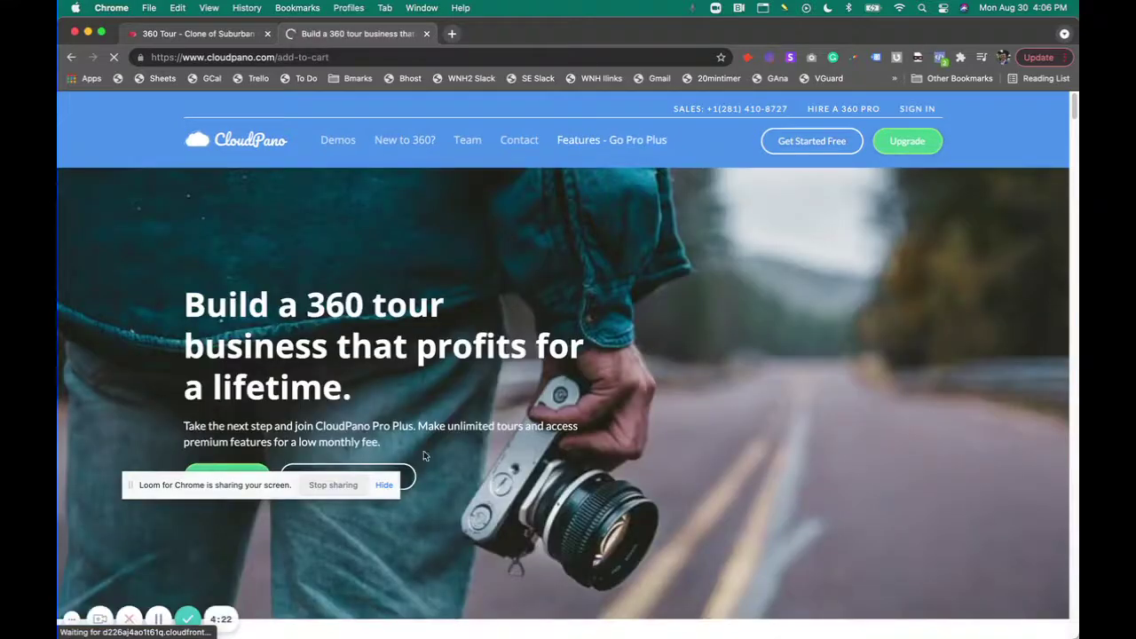
drag(259, 498, 236, 524)
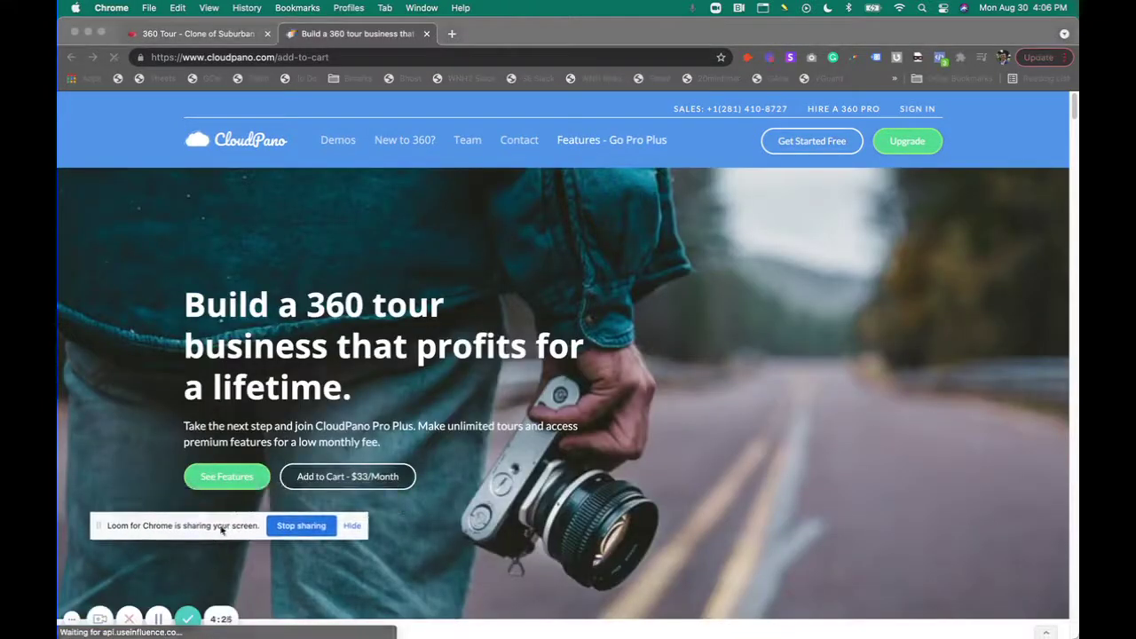